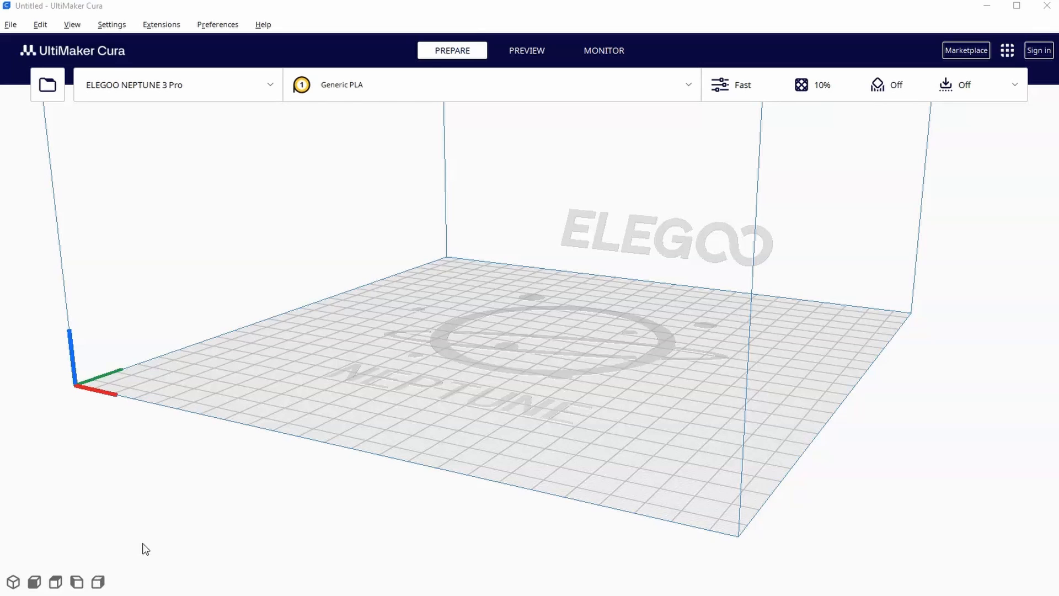
Load the model Thread Test to Print v3 from the Tests folder.
{"action": "left_click", "coordinate": [48, 86]}
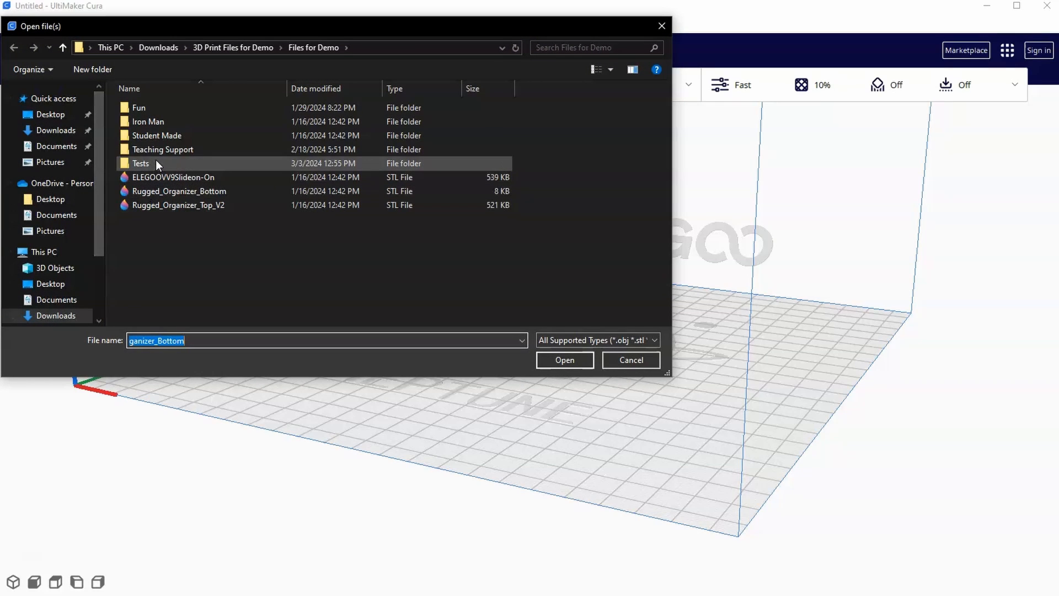
{"action": "double_click", "coordinate": [155, 162]}
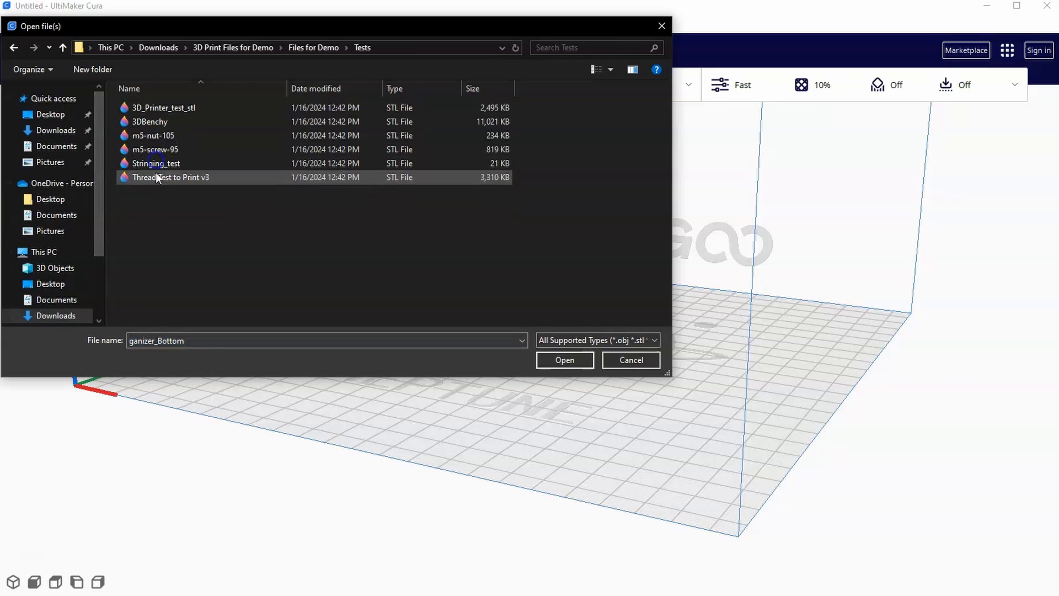
{"action": "left_click", "coordinate": [187, 178]}
{"action": "left_click", "coordinate": [565, 359]}
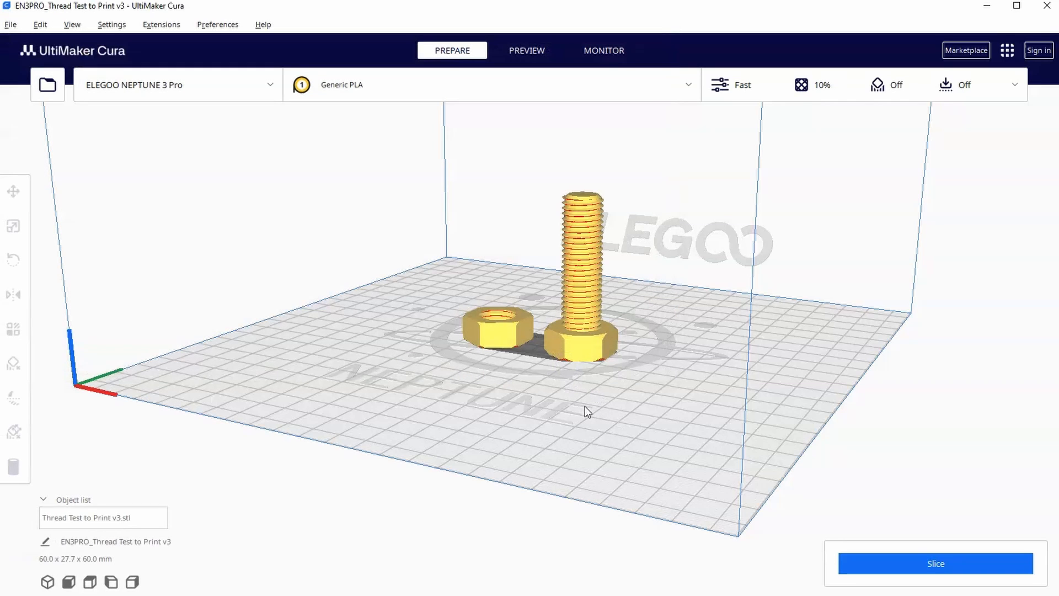
Check the support and build plate adhesion settings, then slice the thread test model.
{"action": "right_click_drag", "start_coordinate": [704, 401], "coordinate": [697, 334]}
{"action": "scroll", "coordinate": [628, 289], "scroll_direction": "up", "scroll_amount": 5}
{"action": "right_click_drag", "start_coordinate": [820, 289], "coordinate": [858, 279]}
{"action": "scroll", "coordinate": [830, 229], "scroll_direction": "down", "scroll_amount": 5}
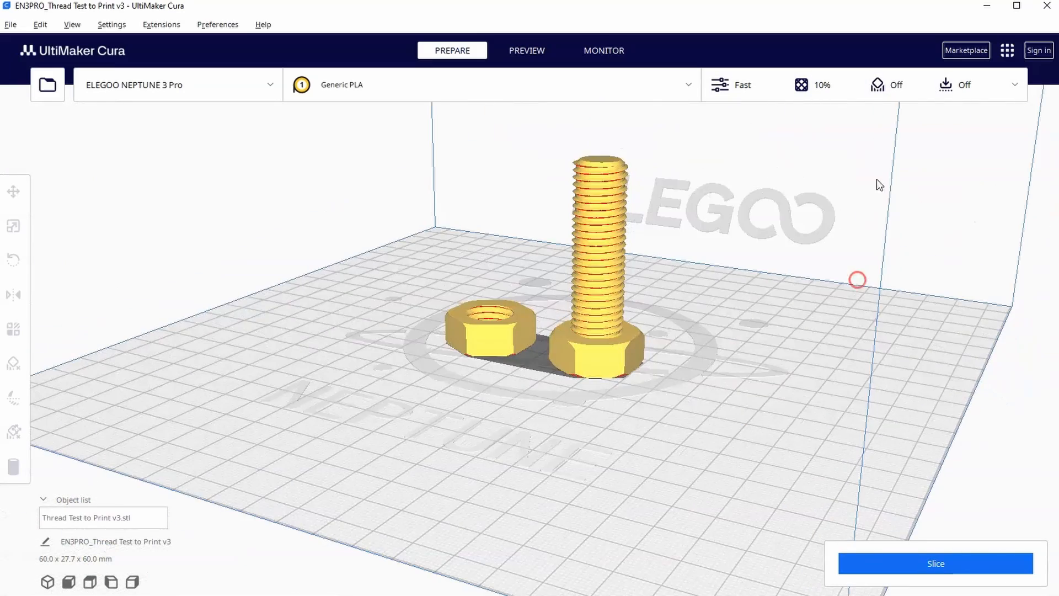
{"action": "left_click", "coordinate": [897, 89]}
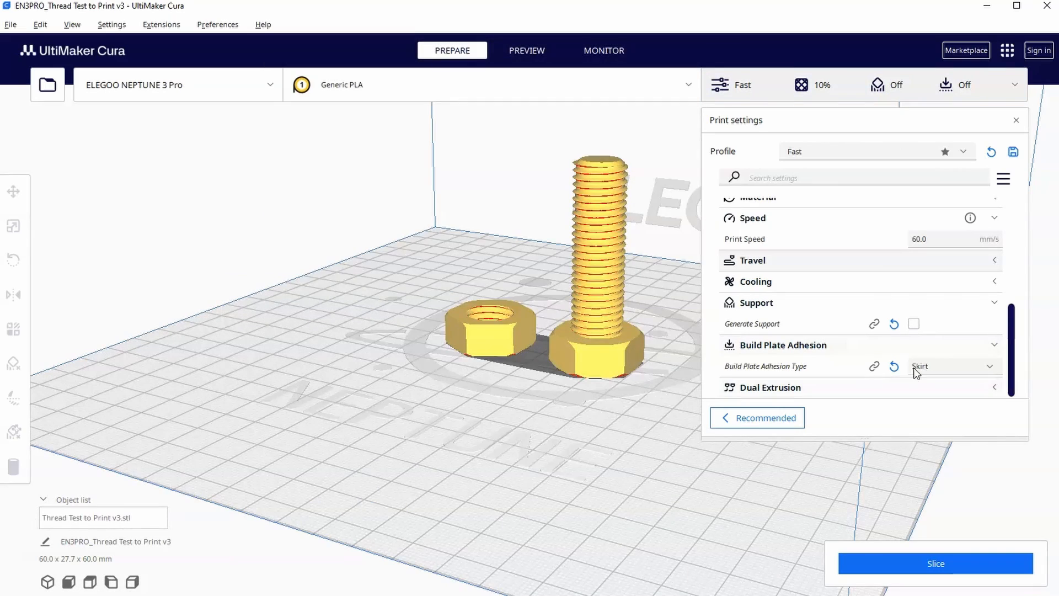
{"action": "mouse_move", "coordinate": [913, 370]}
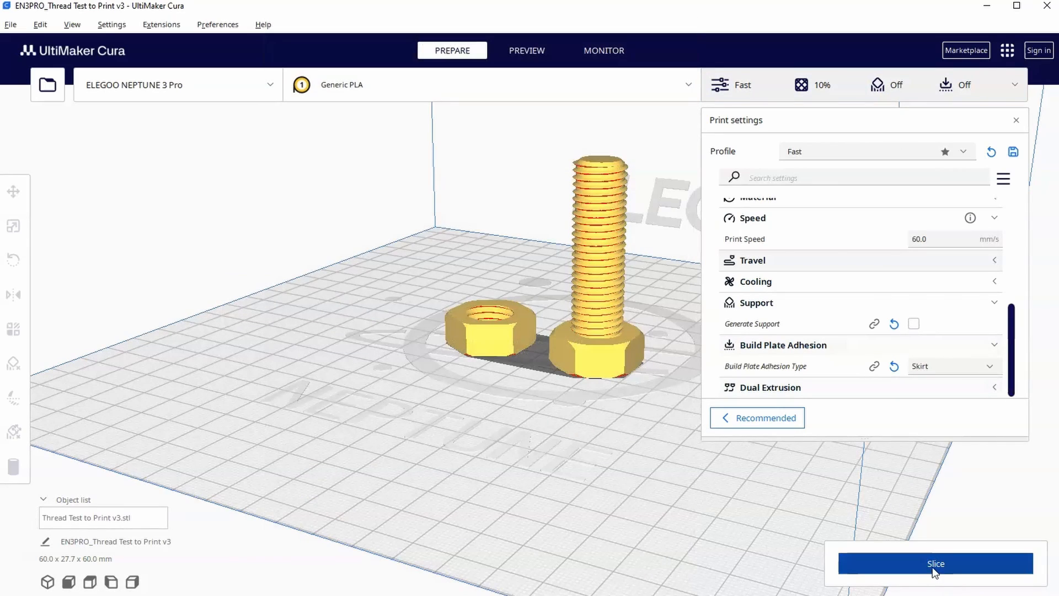
{"action": "left_click", "coordinate": [925, 561]}
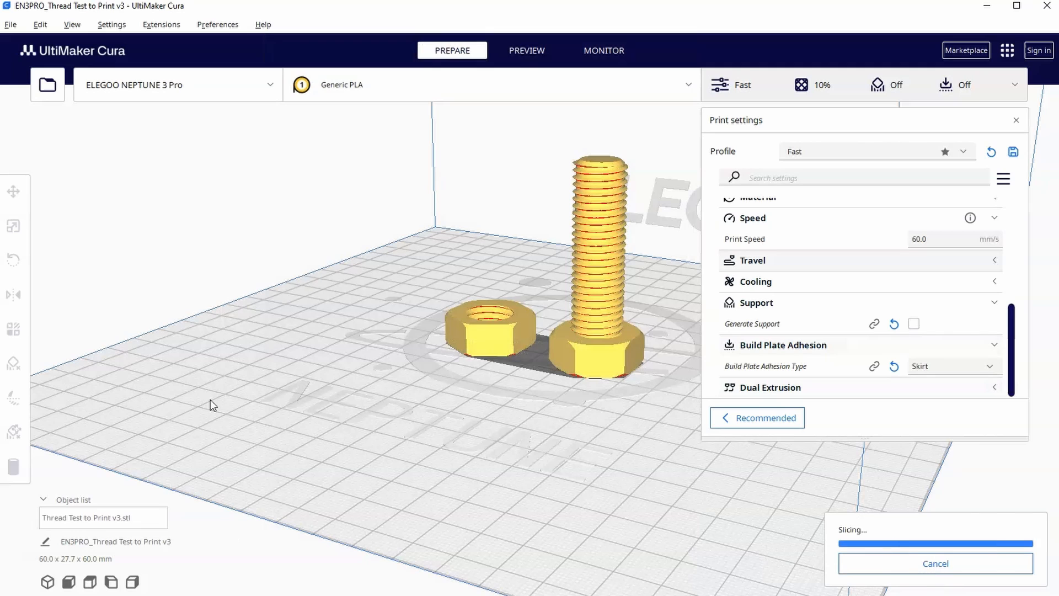
Preview the sliced nut and bolt up to layer 130 and close the print settings.
{"action": "left_click", "coordinate": [524, 52]}
{"action": "right_click_drag", "start_coordinate": [615, 403], "coordinate": [687, 419]}
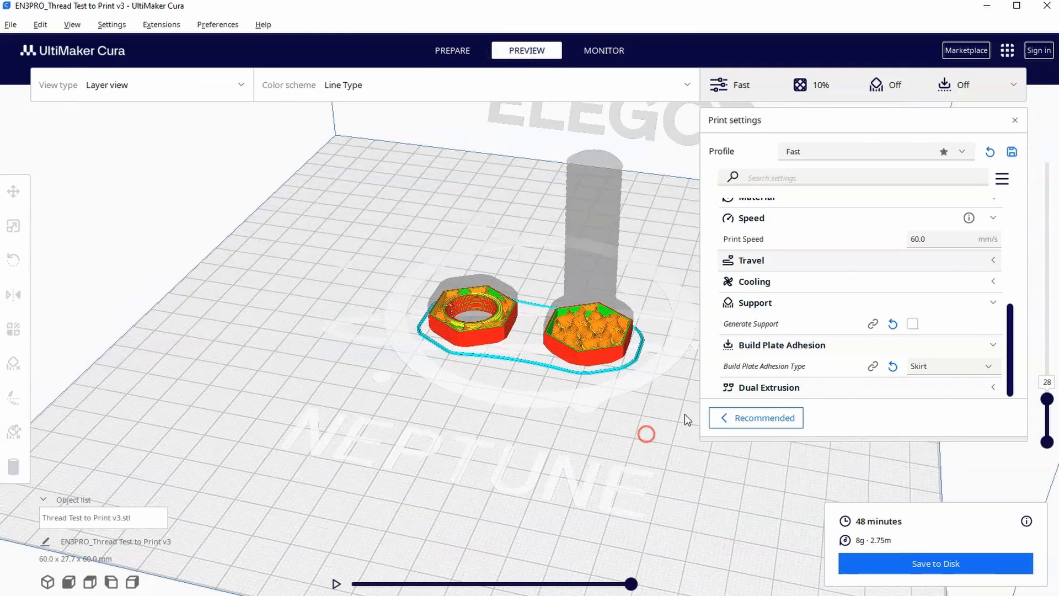
{"action": "left_click_drag", "start_coordinate": [1046, 398], "coordinate": [1046, 310]}
{"action": "scroll", "coordinate": [679, 314], "scroll_direction": "up", "scroll_amount": 3}
{"action": "scroll", "coordinate": [678, 313], "scroll_direction": "up", "scroll_amount": 4}
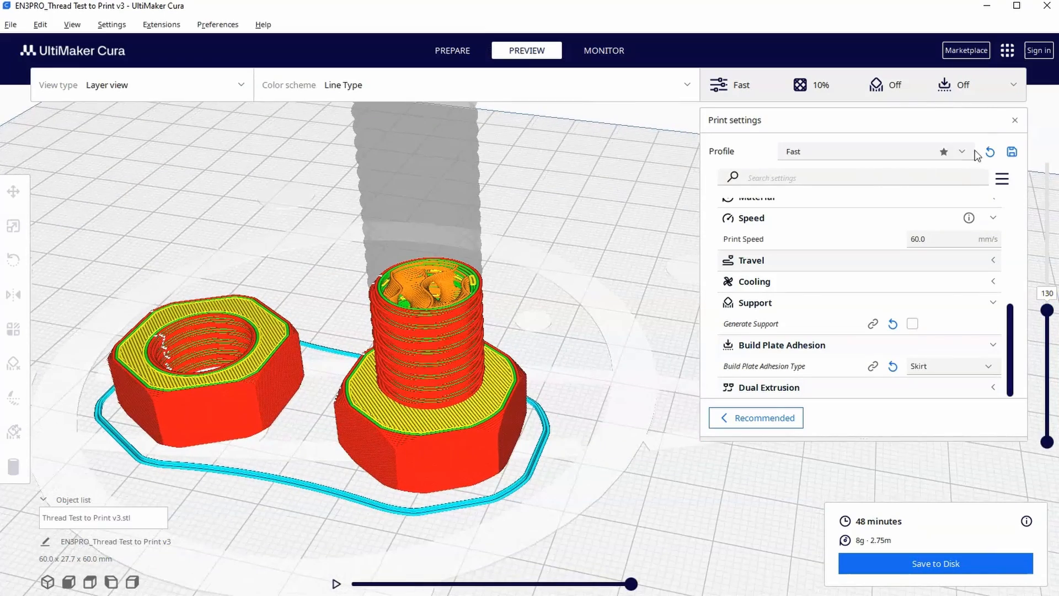
{"action": "left_click", "coordinate": [1015, 120]}
{"action": "scroll", "coordinate": [532, 303], "scroll_direction": "up", "scroll_amount": 5}
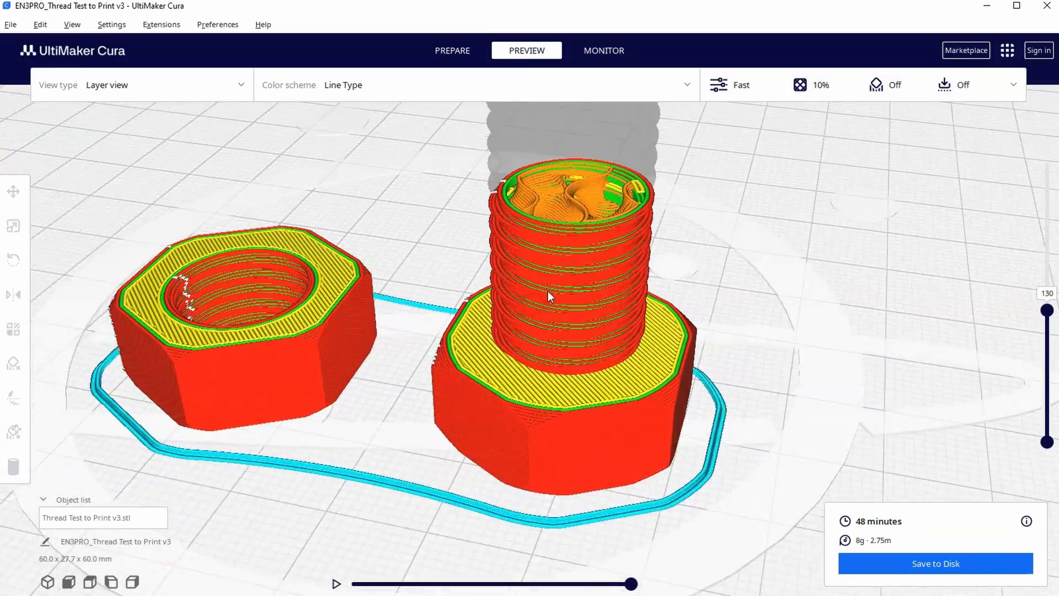
{"action": "right_click_drag", "start_coordinate": [681, 274], "coordinate": [682, 231]}
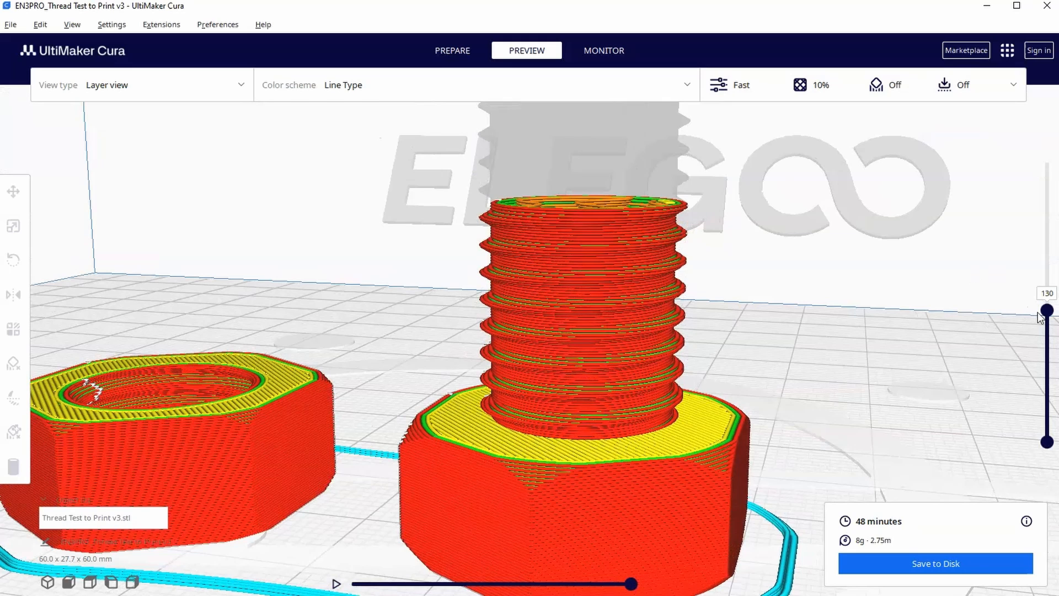
Step the layer preview up one layer at a time to layer 146 to examine the bolt's threads.
{"action": "key", "text": "Up"}
{"action": "key", "text": "Up"}
{"action": "key", "text": "Up"}
{"action": "key", "text": "Up"}
{"action": "key", "text": "Up"}
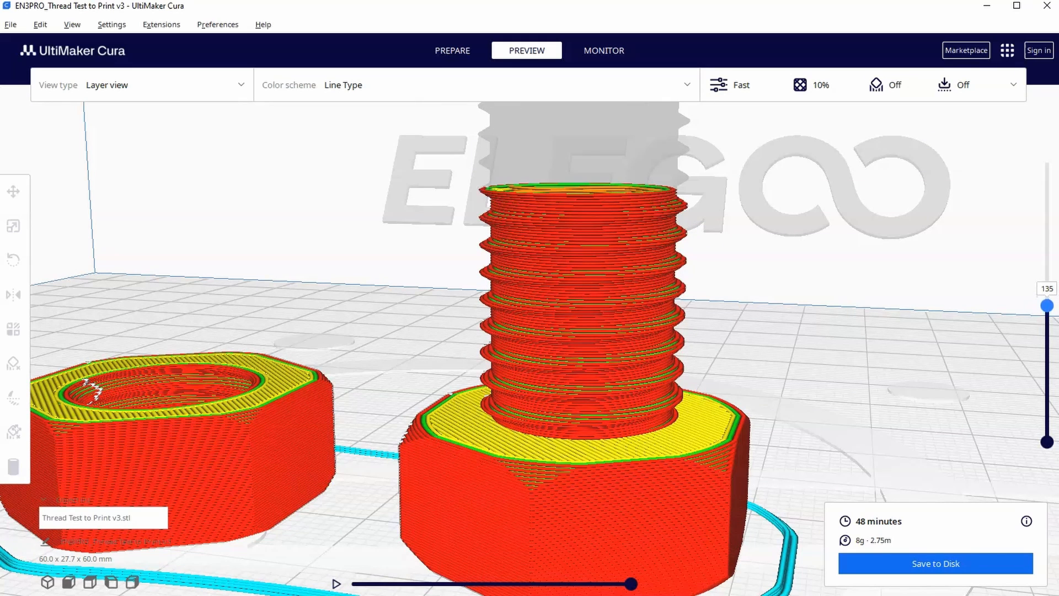
{"action": "key", "text": "Up"}
{"action": "key", "text": "Up"}
{"action": "key", "text": "Up"}
{"action": "key", "text": "Up"}
{"action": "key", "text": "Up"}
{"action": "key", "text": "Up"}
{"action": "key", "text": "Up"}
{"action": "key", "text": "Up"}
{"action": "key", "text": "Up"}
{"action": "key", "text": "Up"}
{"action": "key", "text": "Up"}
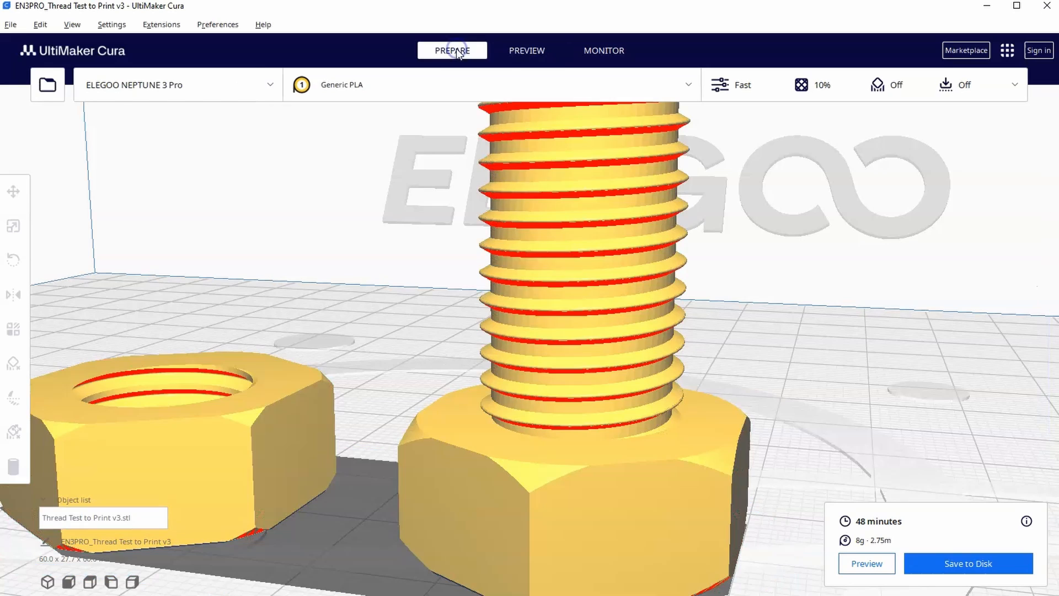
Compare the solid model with its layer preview, then lower the preview to about layer 22 to inspect the nut.
{"action": "left_click", "coordinate": [453, 49]}
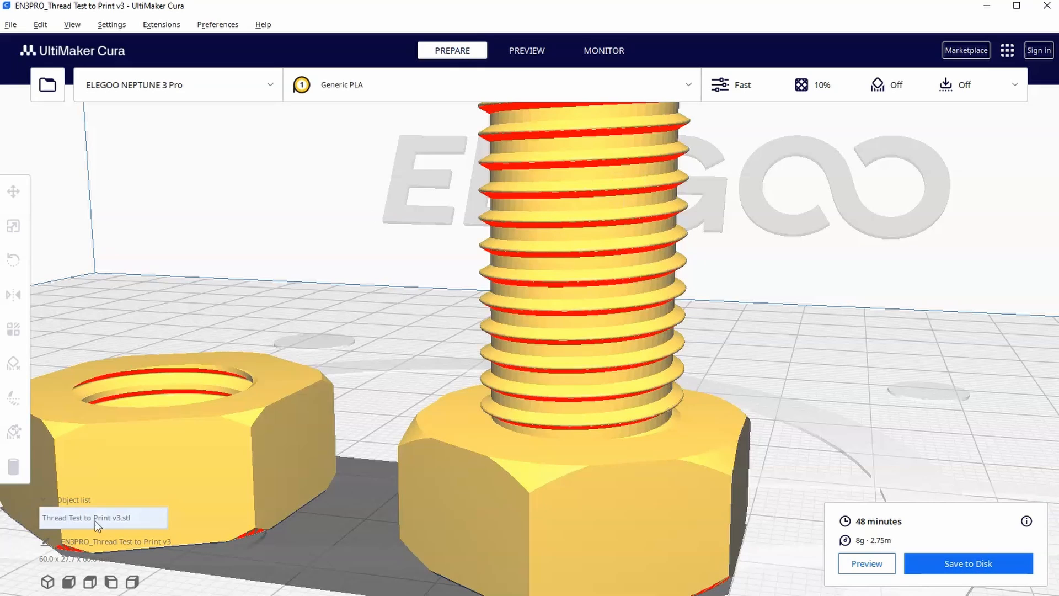
{"action": "left_click", "coordinate": [518, 51]}
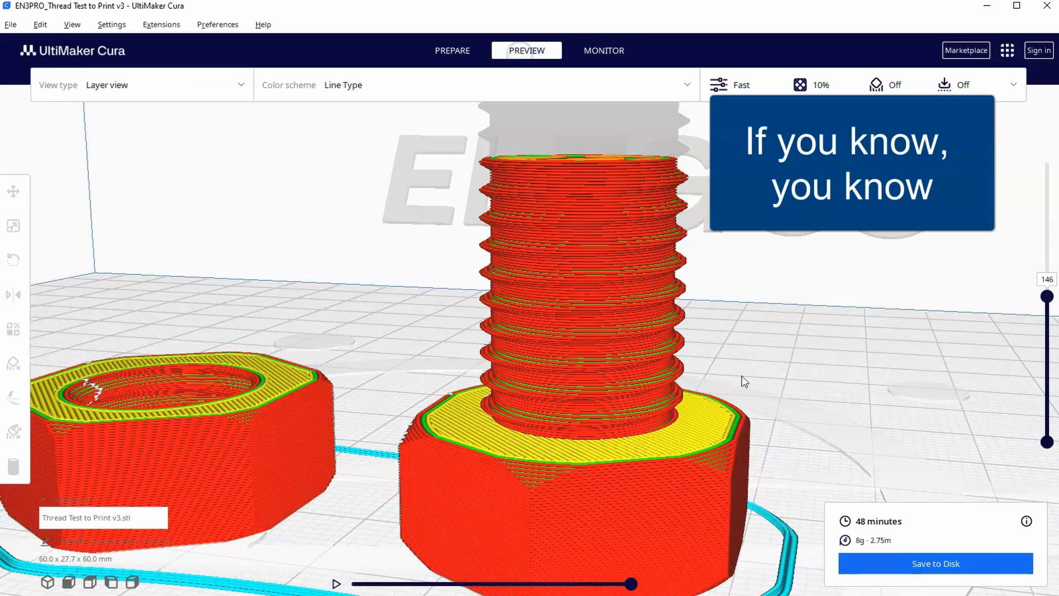
{"action": "left_click_drag", "start_coordinate": [1047, 296], "coordinate": [1048, 400]}
{"action": "right_click_drag", "start_coordinate": [456, 490], "coordinate": [575, 450]}
{"action": "scroll", "coordinate": [574, 449], "scroll_direction": "up", "scroll_amount": 1}
{"action": "mouse_move", "coordinate": [1047, 400]}
{"action": "left_mouse_down"}
{"action": "mouse_move", "coordinate": [1047, 379]}
{"action": "mouse_move", "coordinate": [1047, 393]}
{"action": "left_mouse_up"}
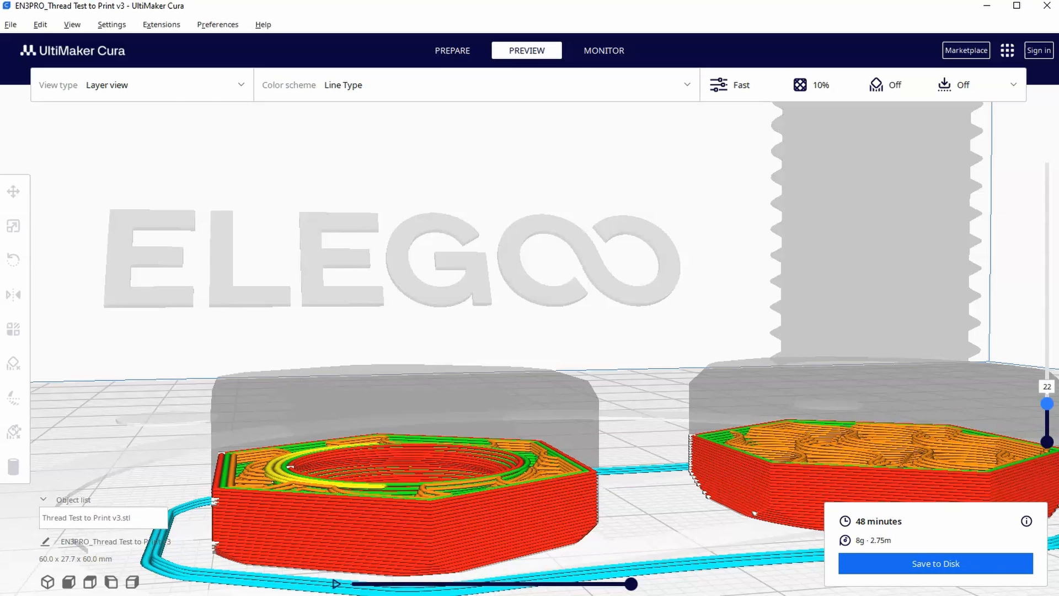
Raise the layer preview to layer 286 and examine the nut and the threaded bolt.
{"action": "left_click_drag", "start_coordinate": [1045, 403], "coordinate": [1035, 165]}
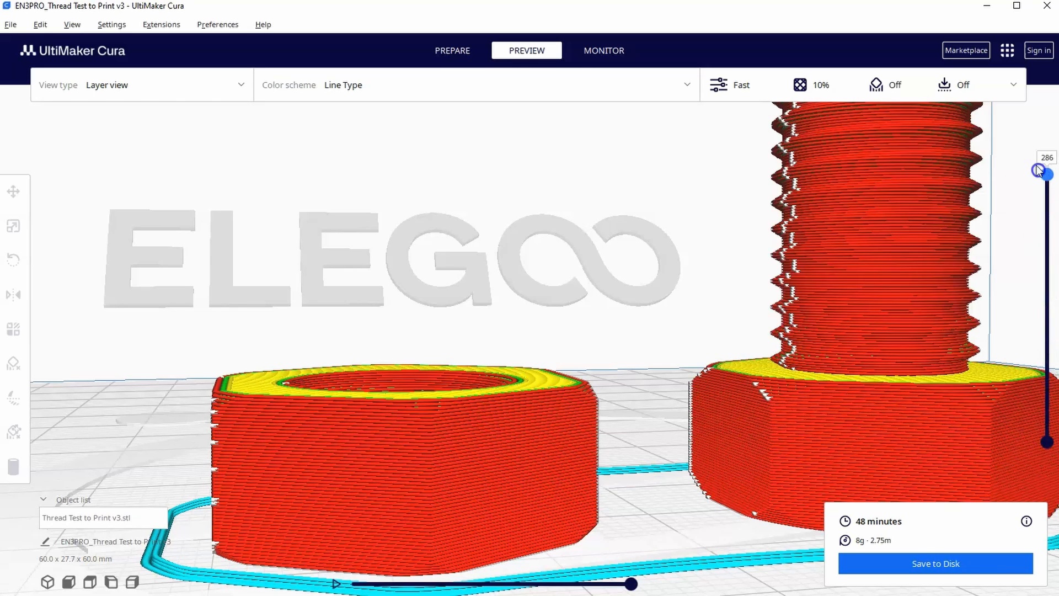
{"action": "middle_click_drag", "start_coordinate": [927, 237], "coordinate": [858, 303]}
{"action": "right_click_drag", "start_coordinate": [858, 303], "coordinate": [827, 327]}
{"action": "scroll", "coordinate": [816, 326], "scroll_direction": "down", "scroll_amount": 3}
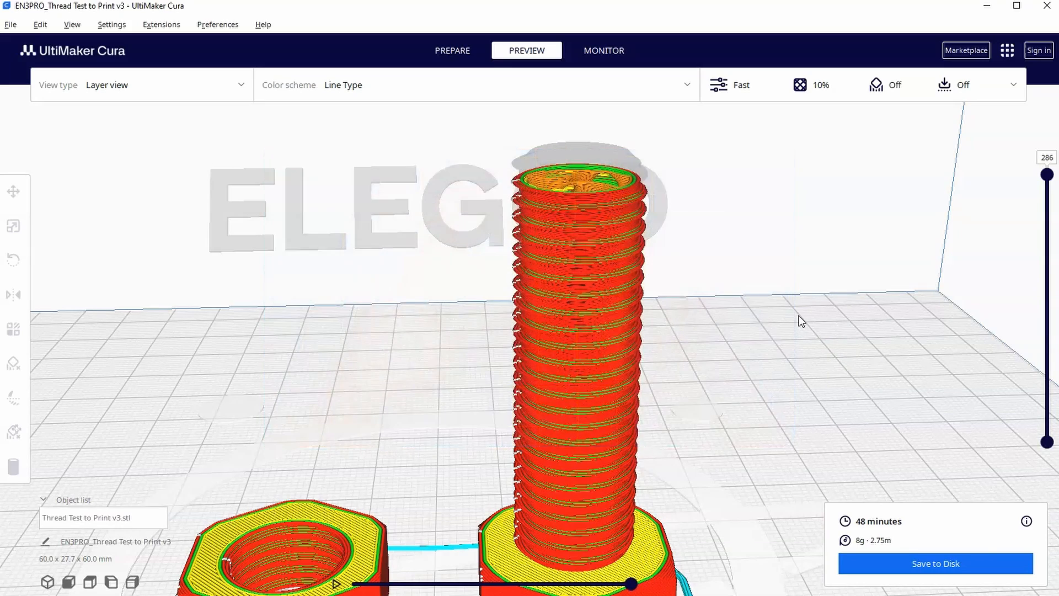
{"action": "right_click_drag", "start_coordinate": [800, 319], "coordinate": [744, 426]}
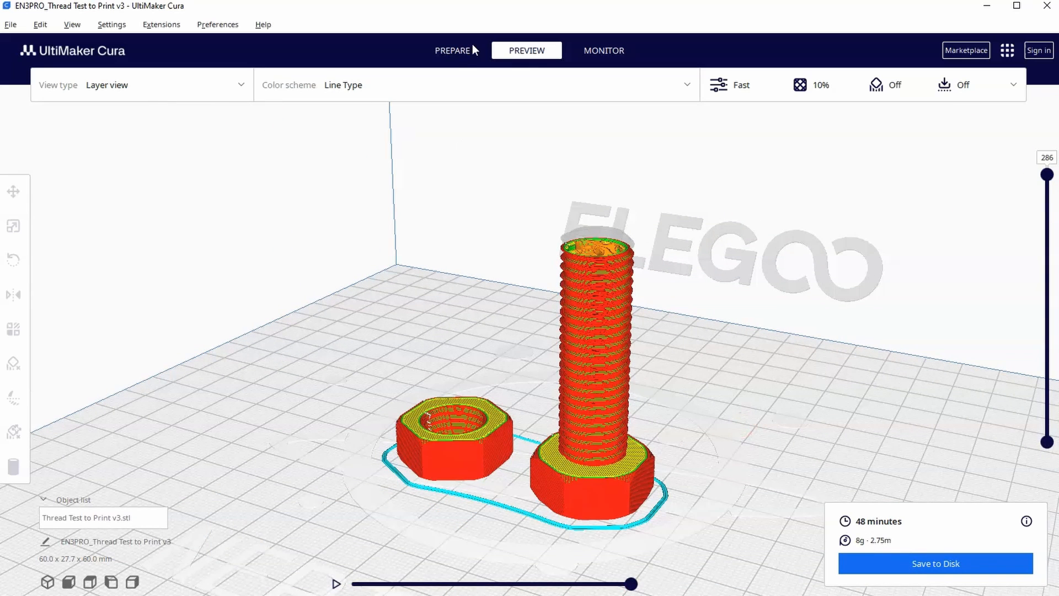
Return to the prepare view and delete the thread test model from the build plate.
{"action": "left_click", "coordinate": [450, 50]}
{"action": "left_click", "coordinate": [607, 390]}
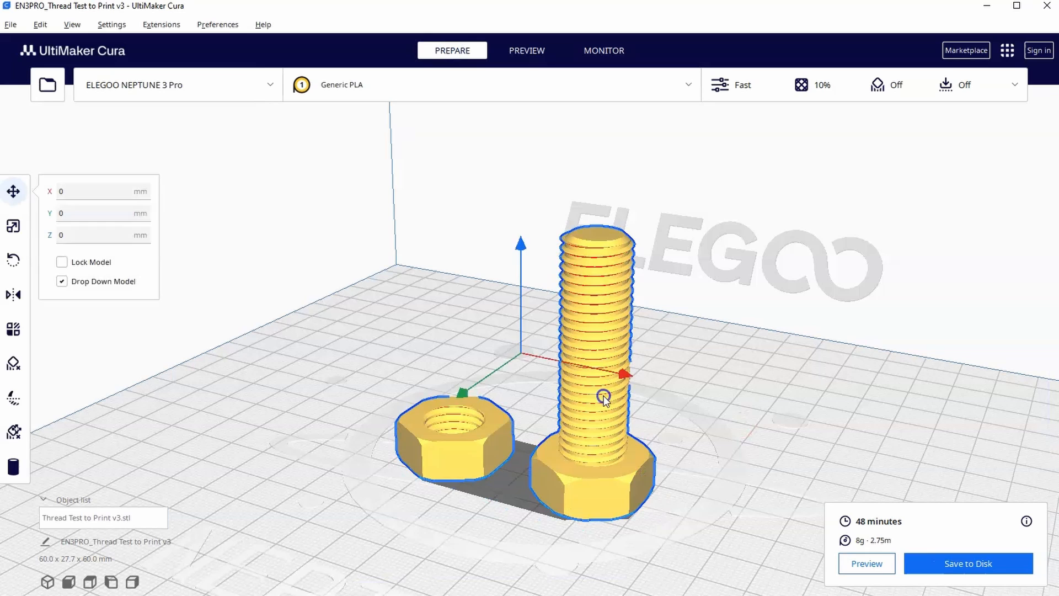
{"action": "key", "text": "Delete"}
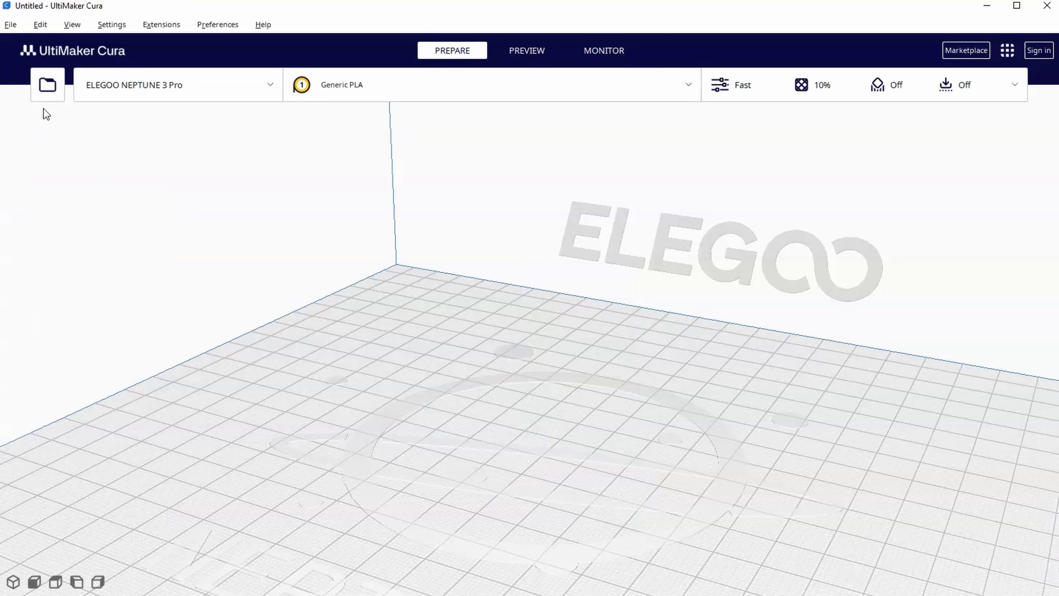
Load the m5-nut-105 and m5-screw-95 models together from the Tests folder.
{"action": "left_click", "coordinate": [48, 86]}
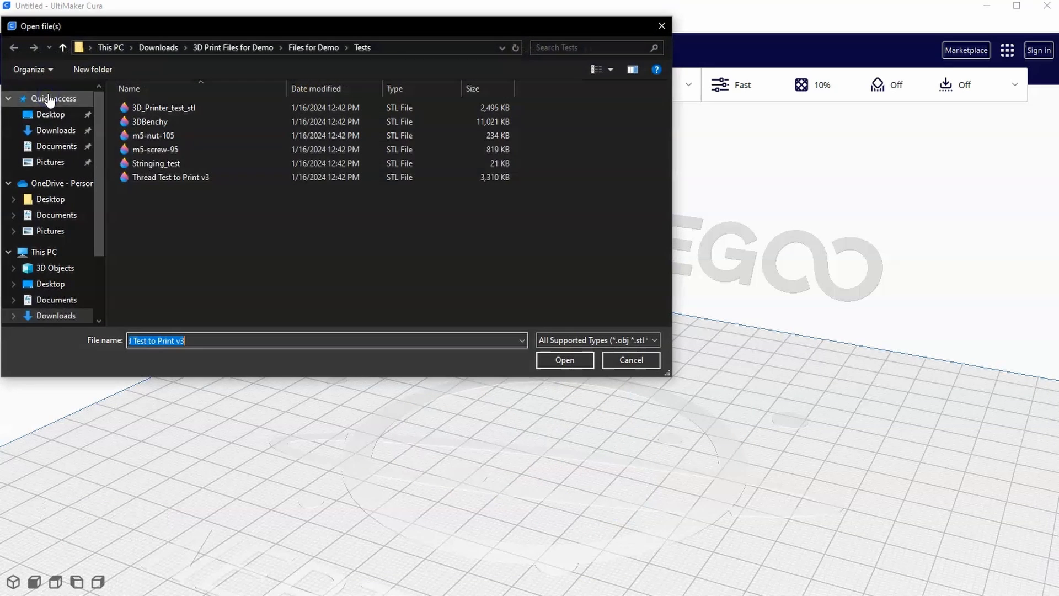
{"action": "left_click", "coordinate": [171, 138]}
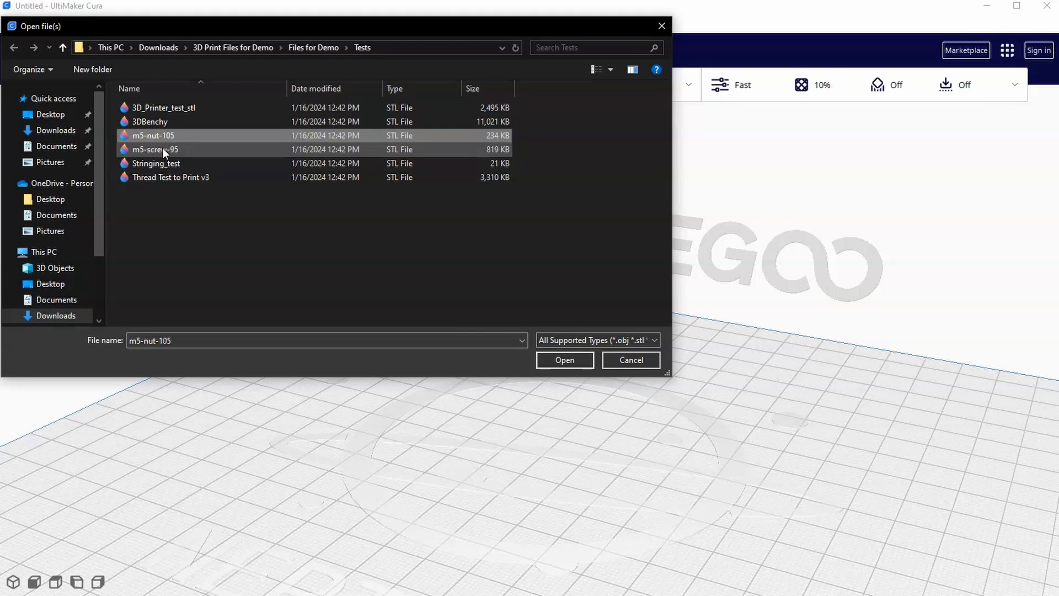
{"action": "left_click", "coordinate": [162, 147], "text": "ctrl"}
{"action": "left_click", "coordinate": [564, 360]}
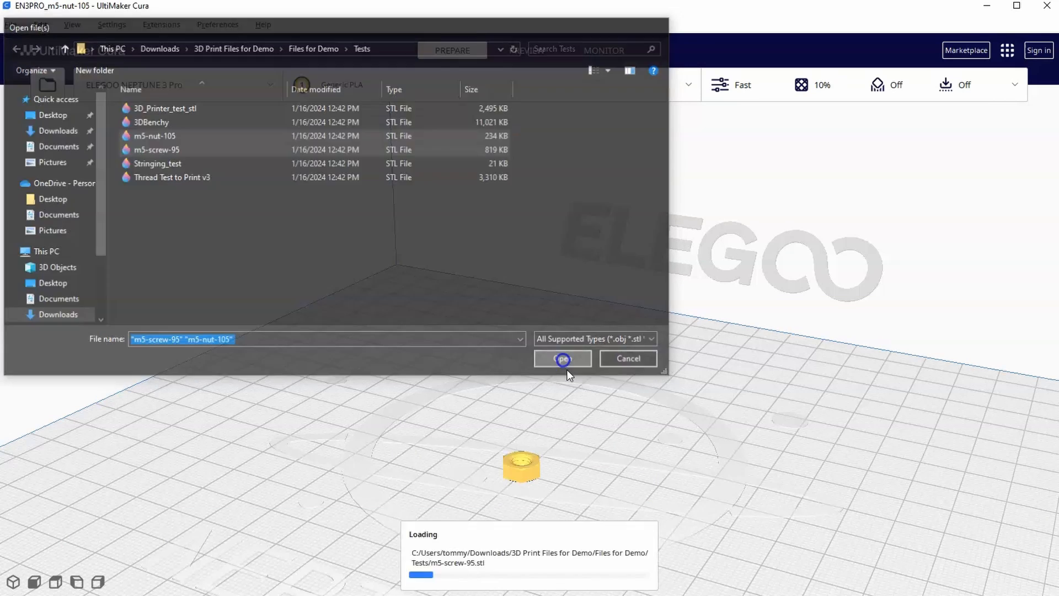
Move the M5 nut away from the screw along the Y axis to about -5.15 mm.
{"action": "scroll", "coordinate": [643, 430], "scroll_direction": "up", "scroll_amount": 5}
{"action": "middle_click_drag", "start_coordinate": [649, 521], "coordinate": [546, 458]}
{"action": "right_click_drag", "start_coordinate": [544, 446], "coordinate": [520, 475]}
{"action": "left_click", "coordinate": [521, 442]}
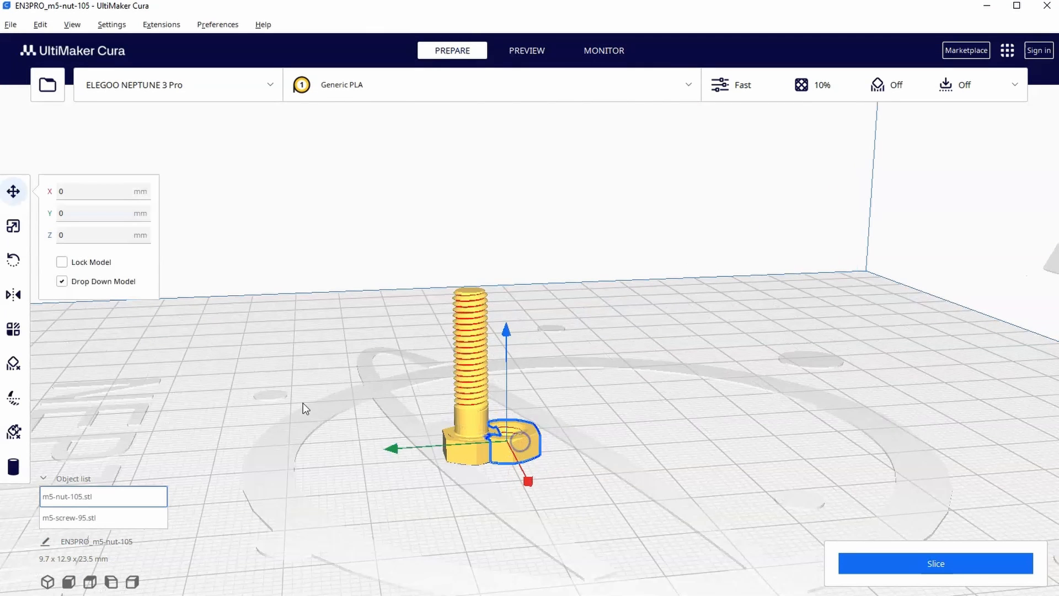
{"action": "left_click", "coordinate": [391, 448]}
{"action": "left_click", "coordinate": [514, 443]}
{"action": "left_click_drag", "start_coordinate": [394, 448], "coordinate": [433, 449]}
{"action": "right_click_drag", "start_coordinate": [440, 455], "coordinate": [564, 465]}
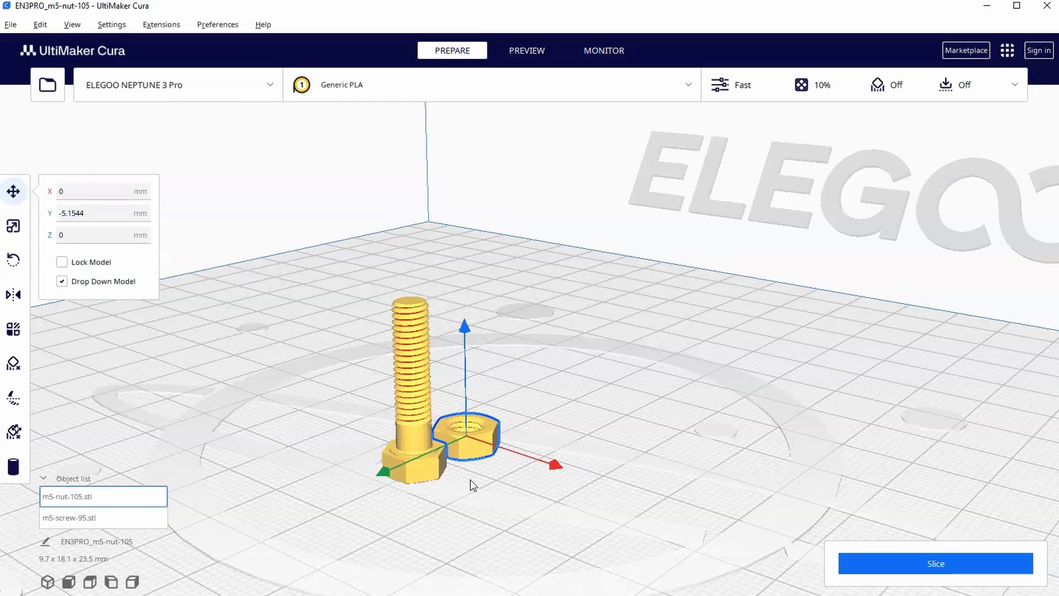
Slice the M5 nut and screw and preview their layers up to layer 52.
{"action": "right_click_drag", "start_coordinate": [471, 499], "coordinate": [520, 468]}
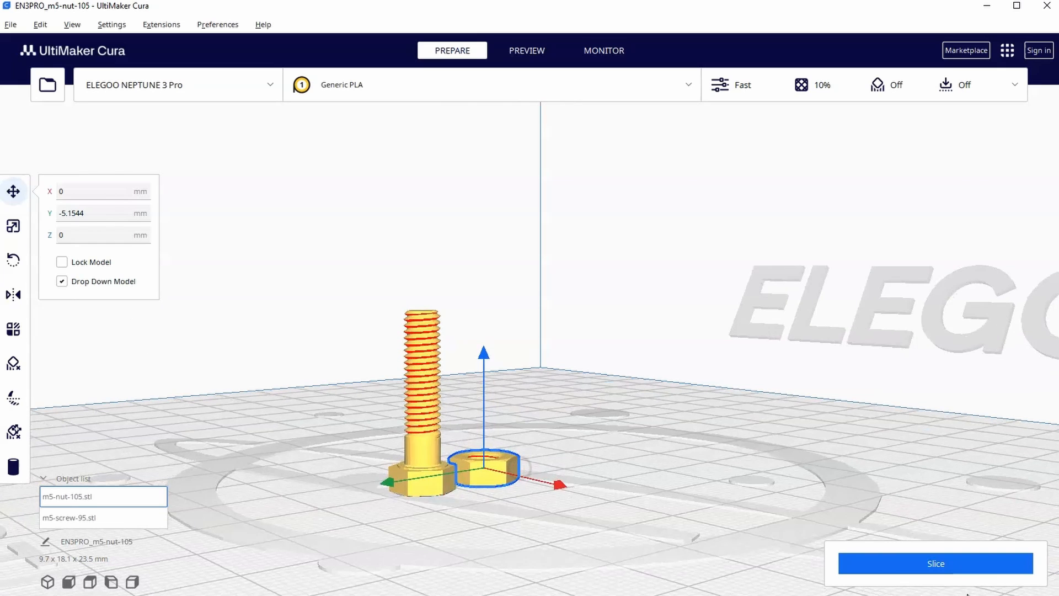
{"action": "left_click", "coordinate": [947, 567]}
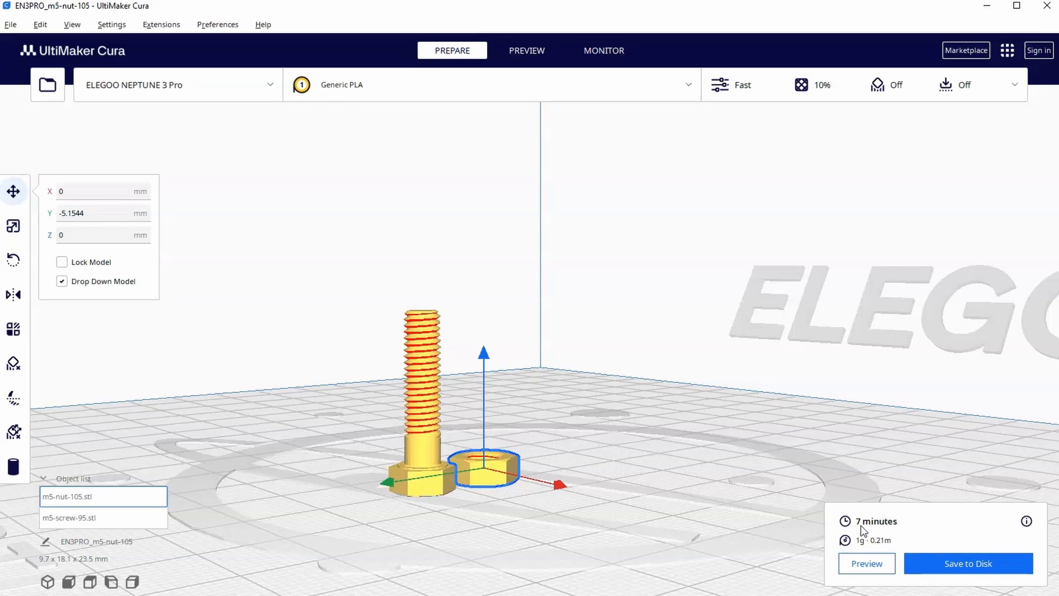
{"action": "left_click", "coordinate": [535, 57]}
{"action": "right_click_drag", "start_coordinate": [859, 322], "coordinate": [819, 373]}
{"action": "left_click_drag", "start_coordinate": [1048, 163], "coordinate": [1047, 307]}
{"action": "right_click_drag", "start_coordinate": [542, 426], "coordinate": [563, 383]}
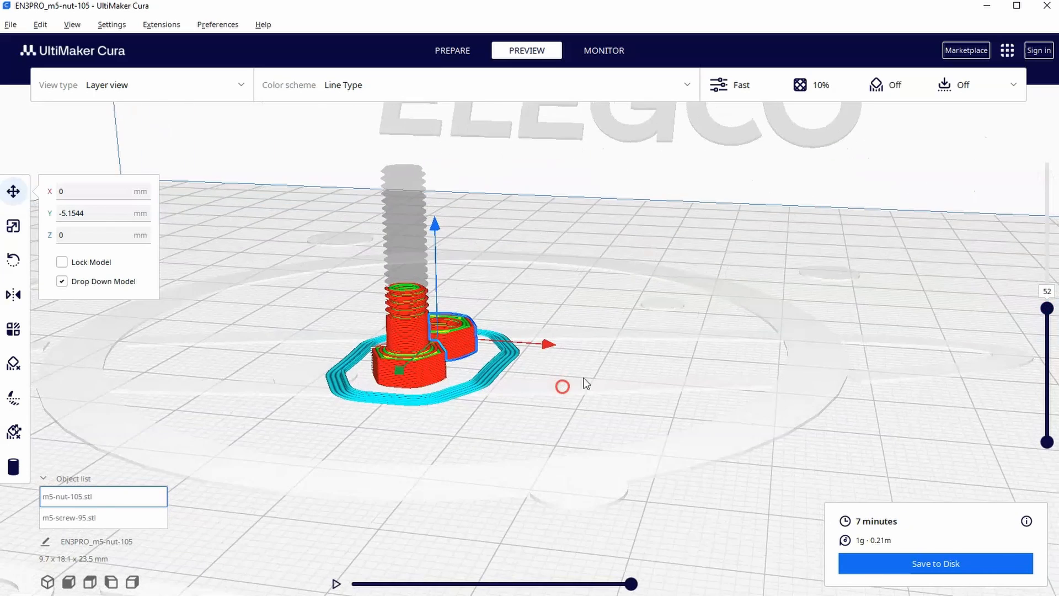
Raise the layer preview to layer 117 for inspection and delete the M5 nut.
{"action": "left_click_drag", "start_coordinate": [1045, 309], "coordinate": [1043, 118]}
{"action": "right_click_drag", "start_coordinate": [642, 279], "coordinate": [566, 320]}
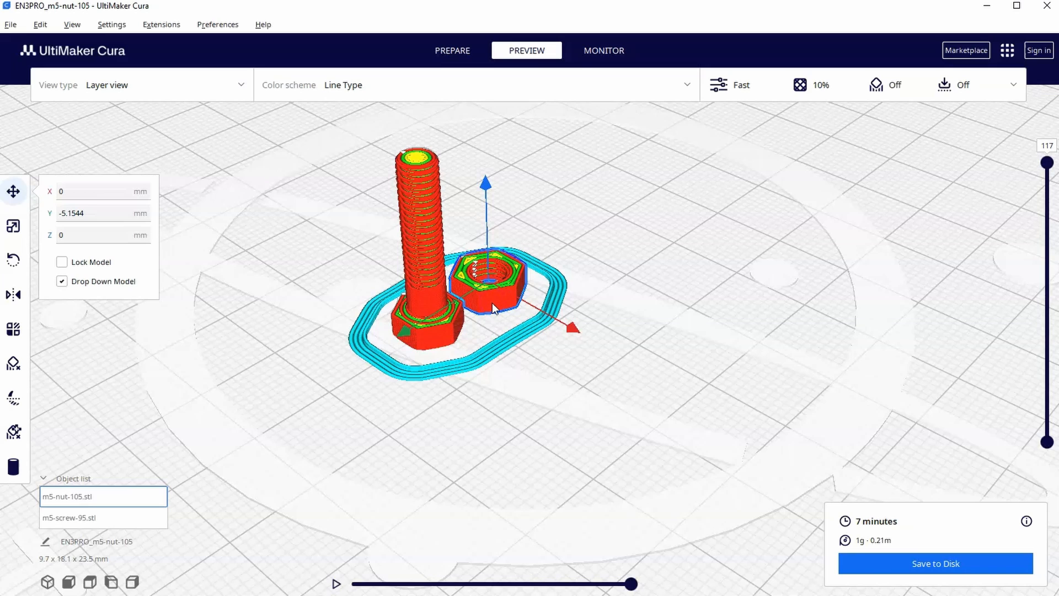
{"action": "key", "text": "Delete"}
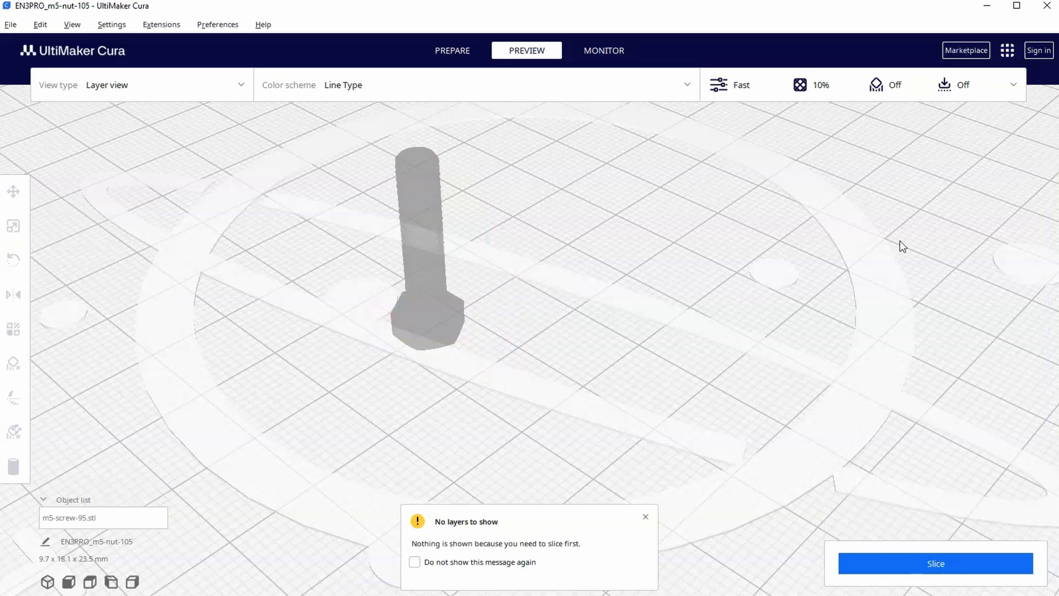
Switch to the browser and view photos of the Monster Mouth Headphone Holder - Clampable 2020 on Thingiverse.
{"action": "left_click_drag", "start_coordinate": [1058, 53], "coordinate": [524, 49]}
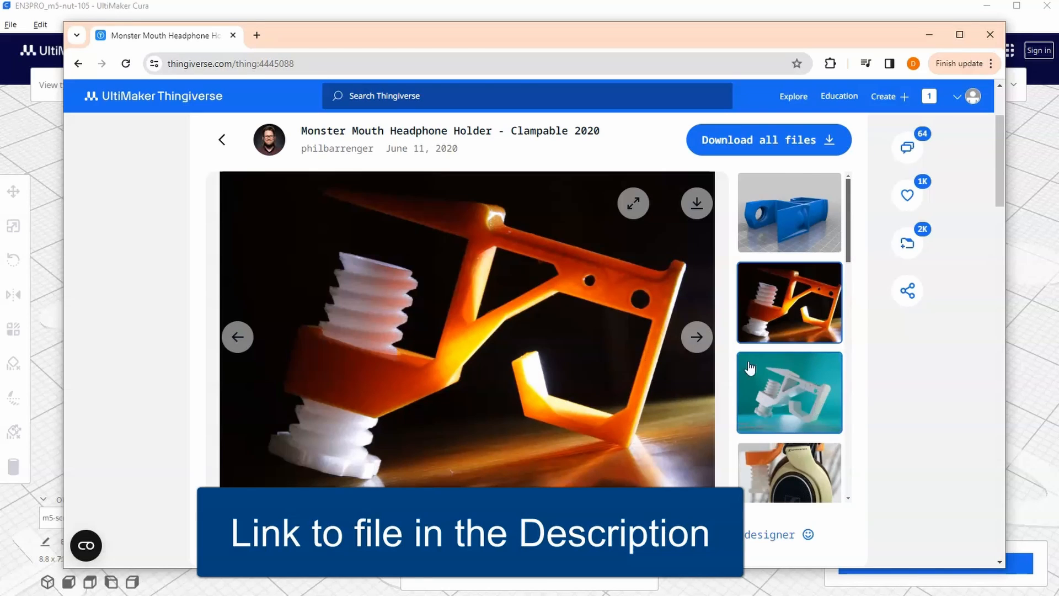
{"action": "scroll", "coordinate": [784, 434], "scroll_direction": "down", "scroll_amount": 3}
{"action": "left_click", "coordinate": [790, 378]}
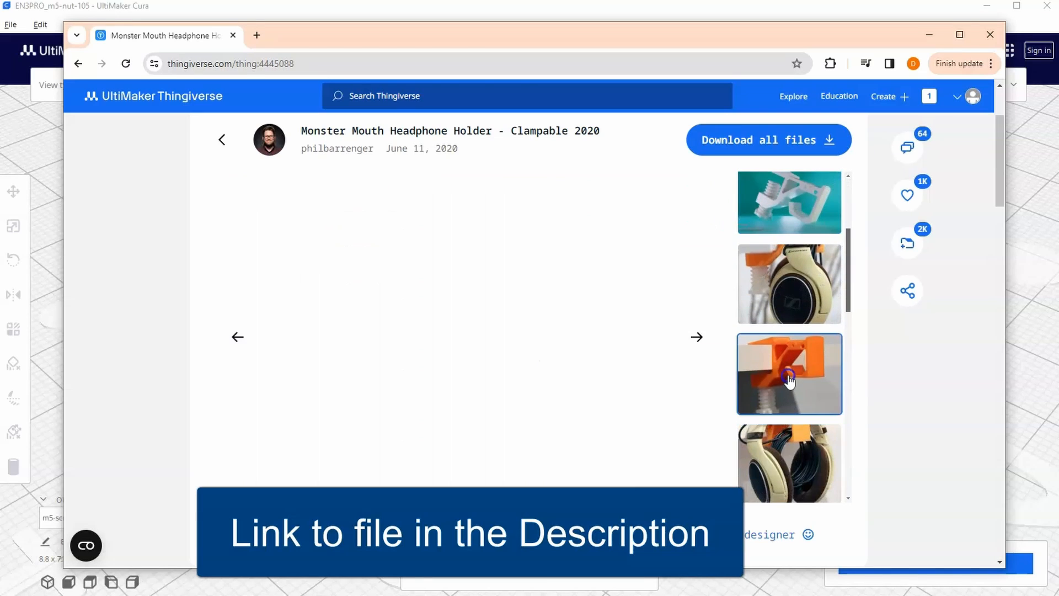
{"action": "scroll", "coordinate": [783, 333], "scroll_direction": "down", "scroll_amount": 1}
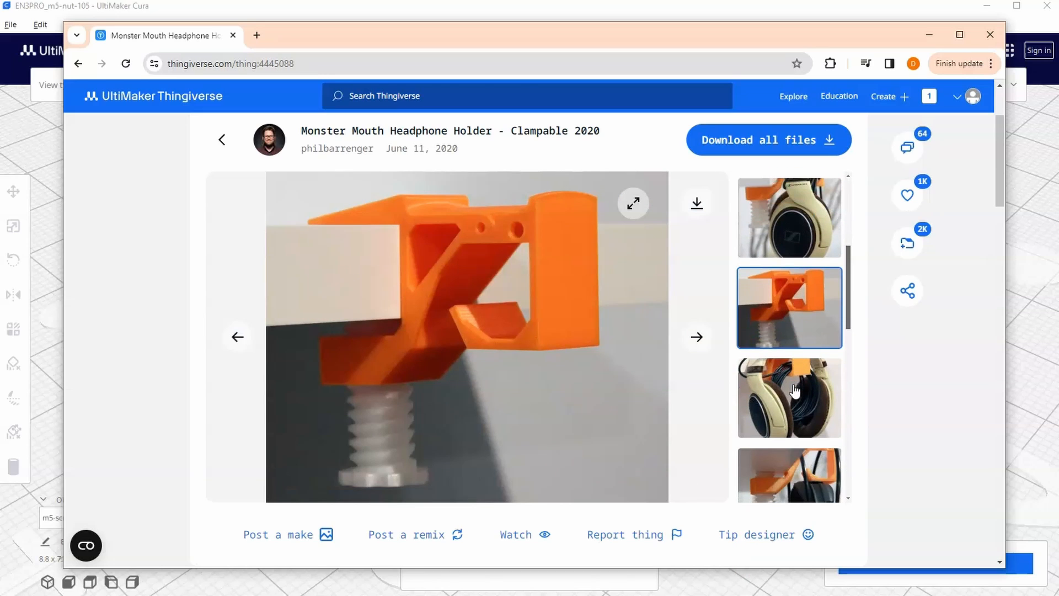
{"action": "left_click", "coordinate": [789, 397]}
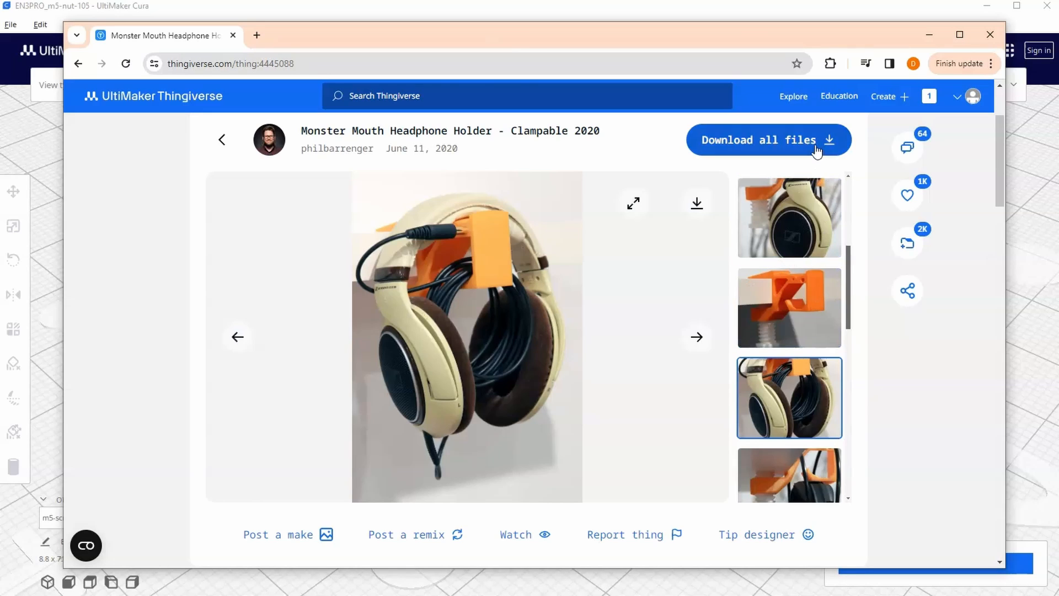
Download all files of the Monster Mouth Headphone Holder - Clampable 2020 and extract the zip in the Downloads folder.
{"action": "left_click", "coordinate": [769, 140]}
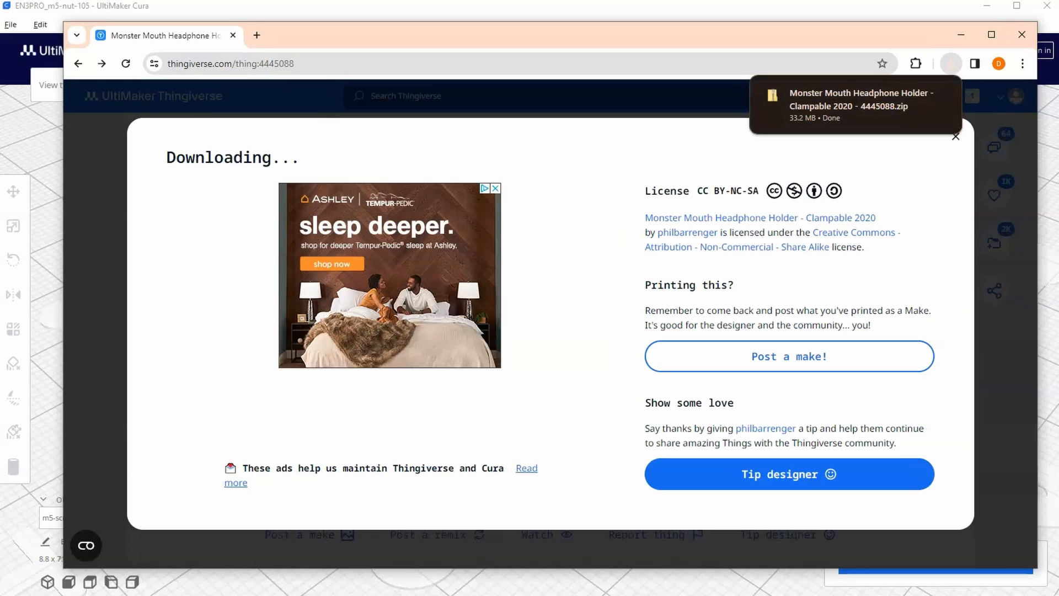
{"action": "left_click_drag", "start_coordinate": [1058, 132], "coordinate": [426, 60]}
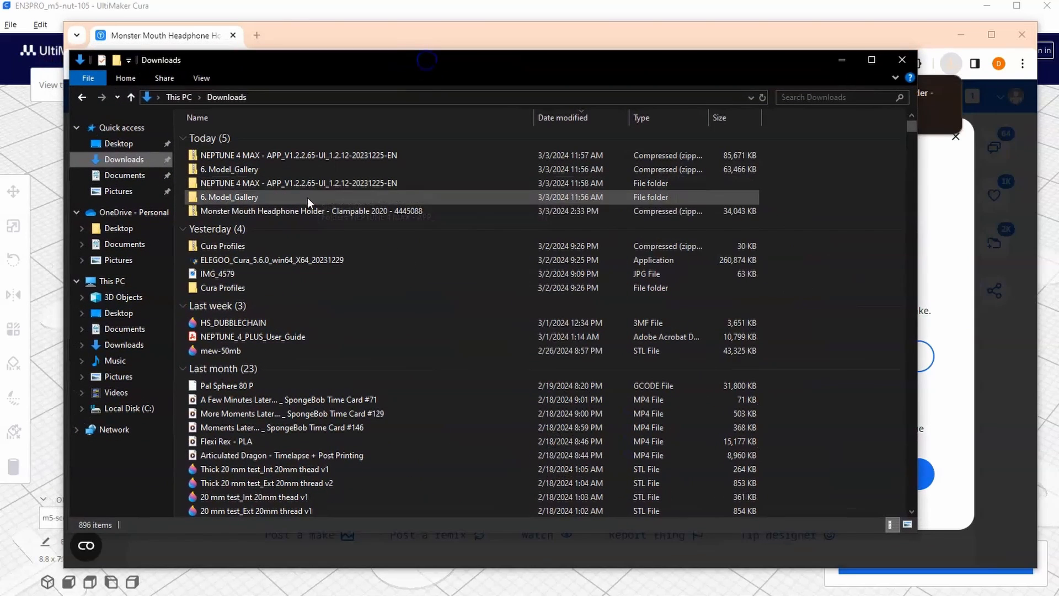
{"action": "right_click_drag", "start_coordinate": [310, 217], "coordinate": [289, 224]}
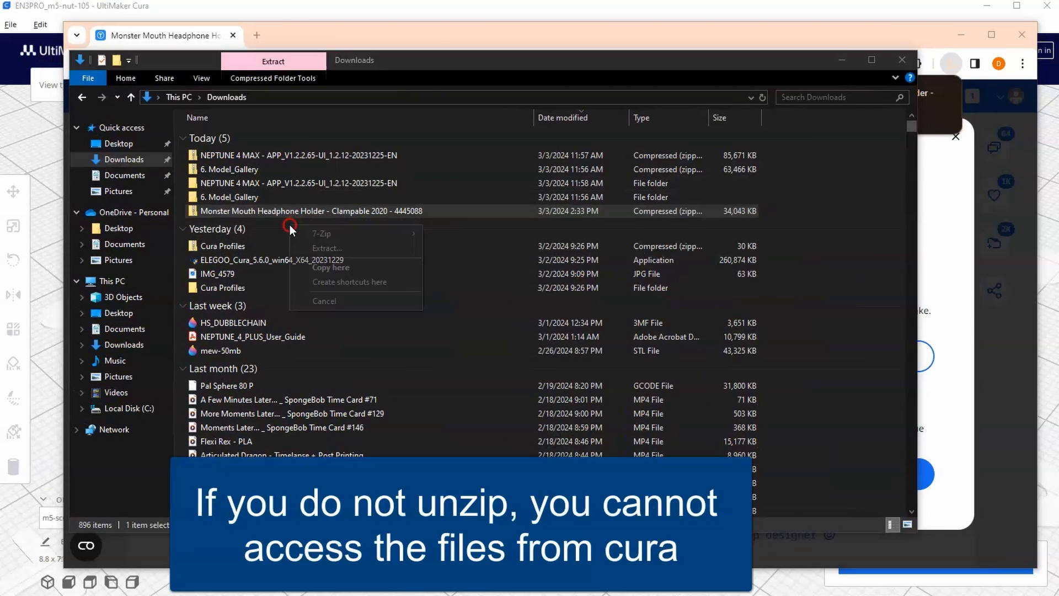
{"action": "right_click", "coordinate": [290, 213]}
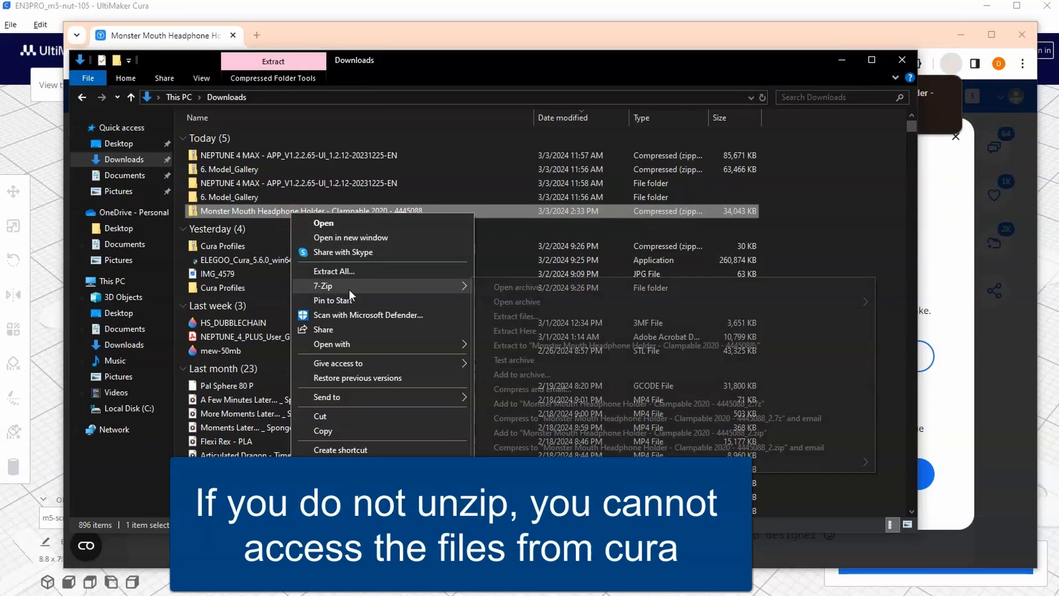
{"action": "left_click", "coordinate": [348, 271]}
{"action": "left_click", "coordinate": [677, 437]}
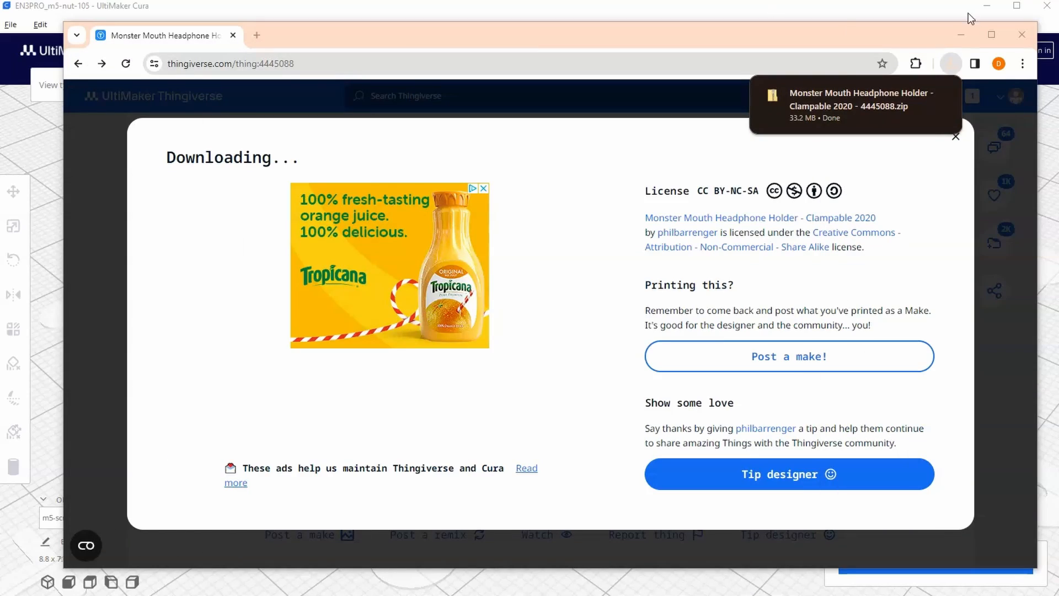
Switch back to Cura, return to the prepare stage and delete the M5 screw from the build plate.
{"action": "left_click", "coordinate": [959, 34]}
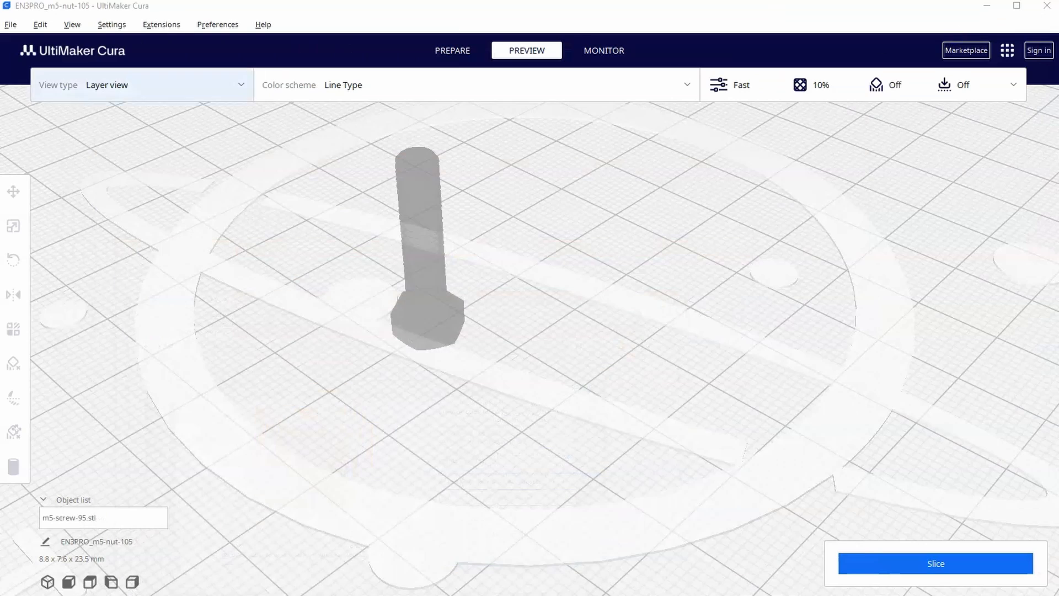
{"action": "scroll", "coordinate": [517, 229], "scroll_direction": "down", "scroll_amount": 5}
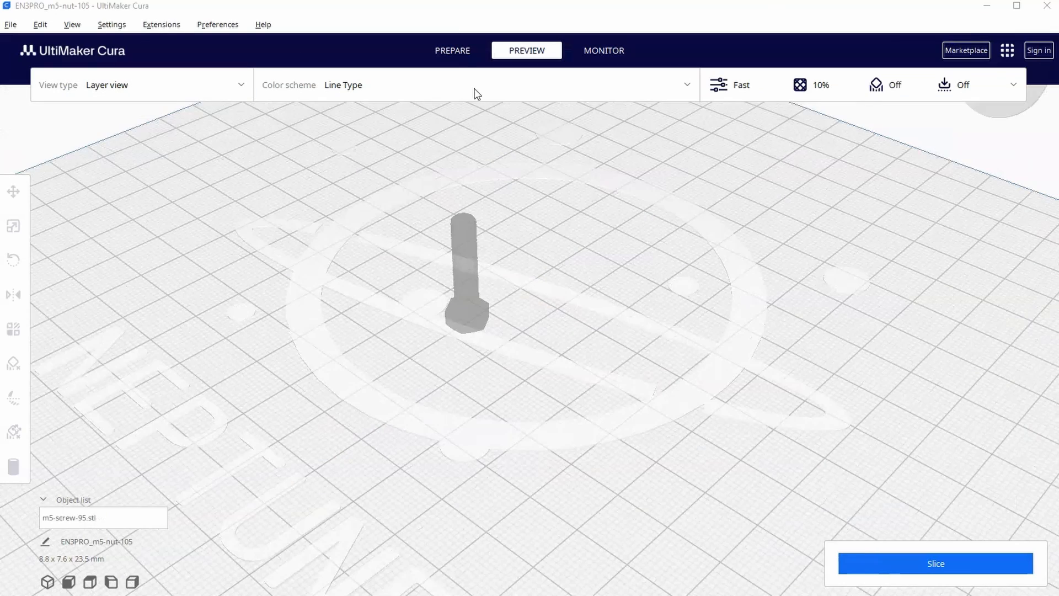
{"action": "left_click", "coordinate": [452, 50]}
{"action": "left_click", "coordinate": [464, 227]}
{"action": "key", "text": "Delete"}
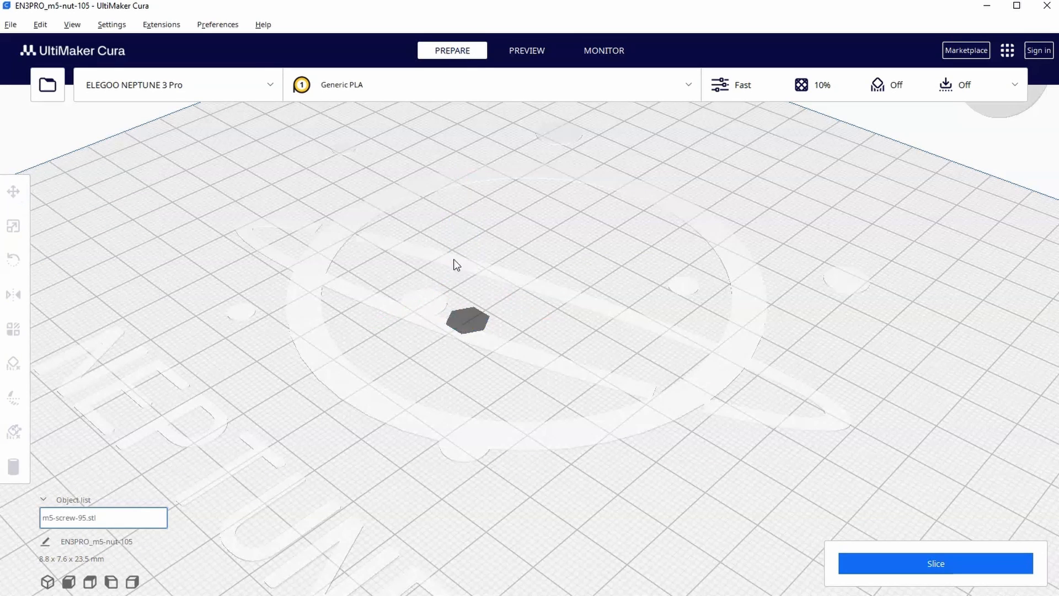
Open clamp_2020_6_5.0 and screw_2020_6_5.0 together from the files folder of the extracted headphone holder download.
{"action": "left_click", "coordinate": [44, 87]}
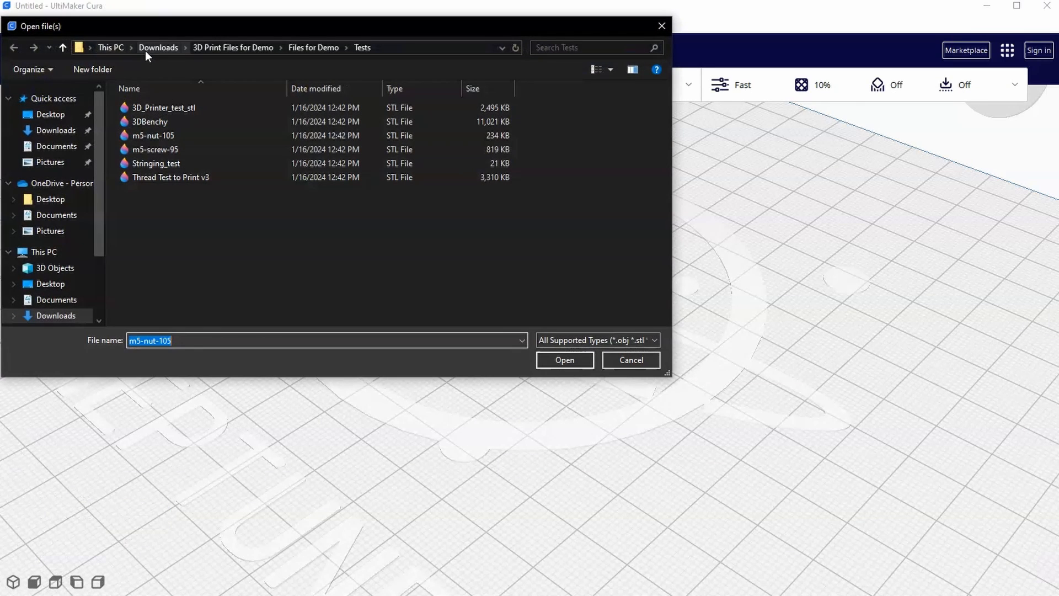
{"action": "left_click", "coordinate": [158, 47]}
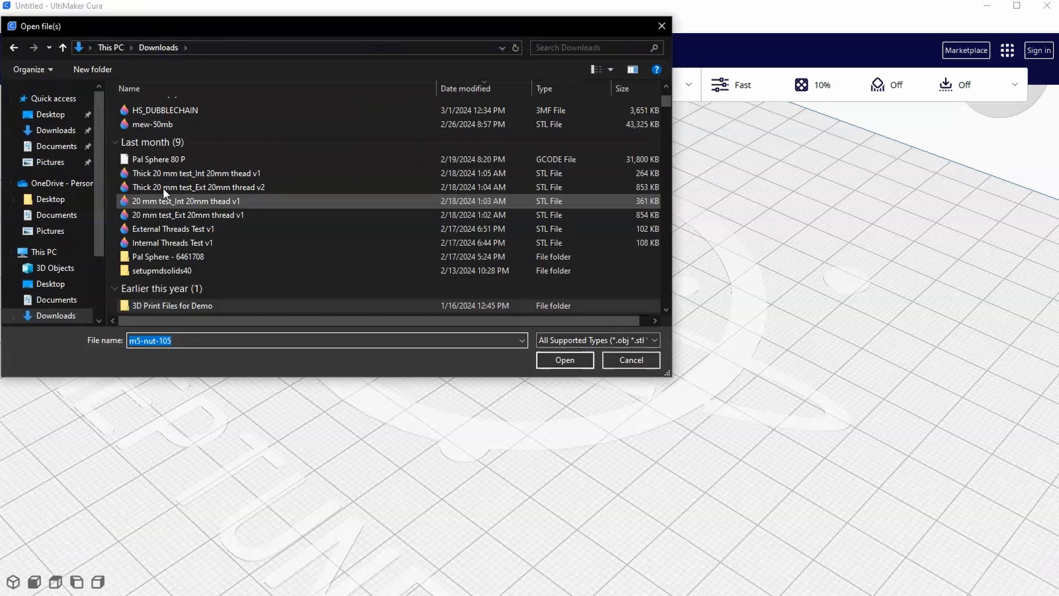
{"action": "scroll", "coordinate": [163, 188], "scroll_direction": "up", "scroll_amount": 3}
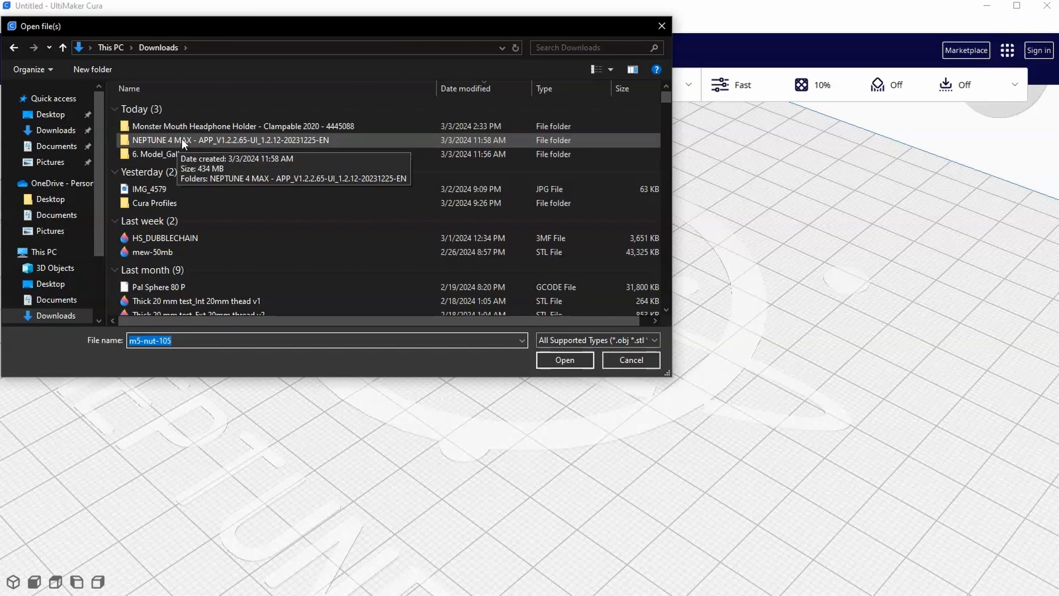
{"action": "double_click", "coordinate": [207, 127]}
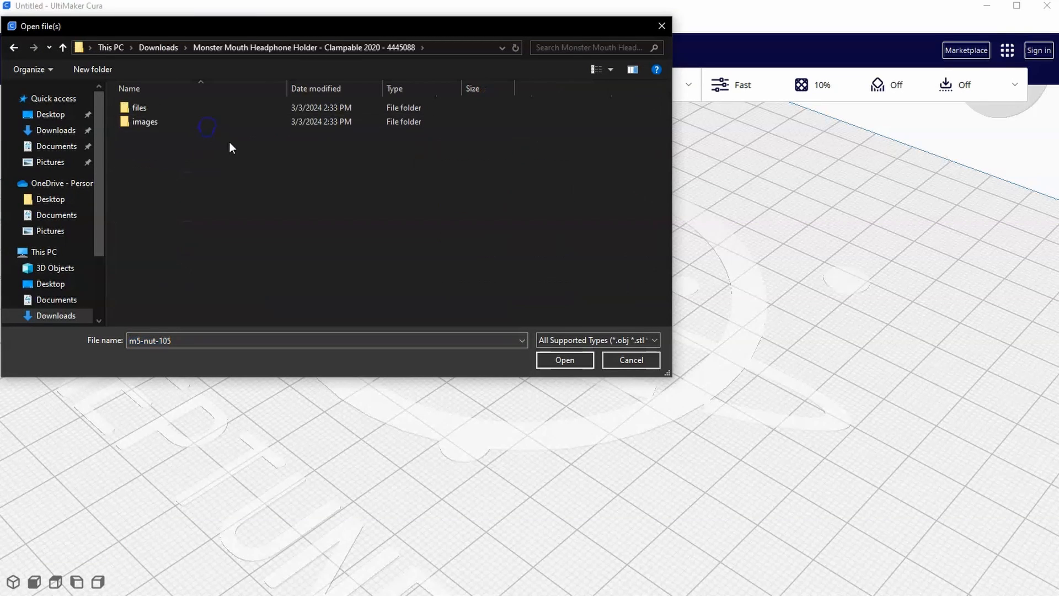
{"action": "left_click", "coordinate": [141, 108]}
{"action": "double_click", "coordinate": [141, 108]}
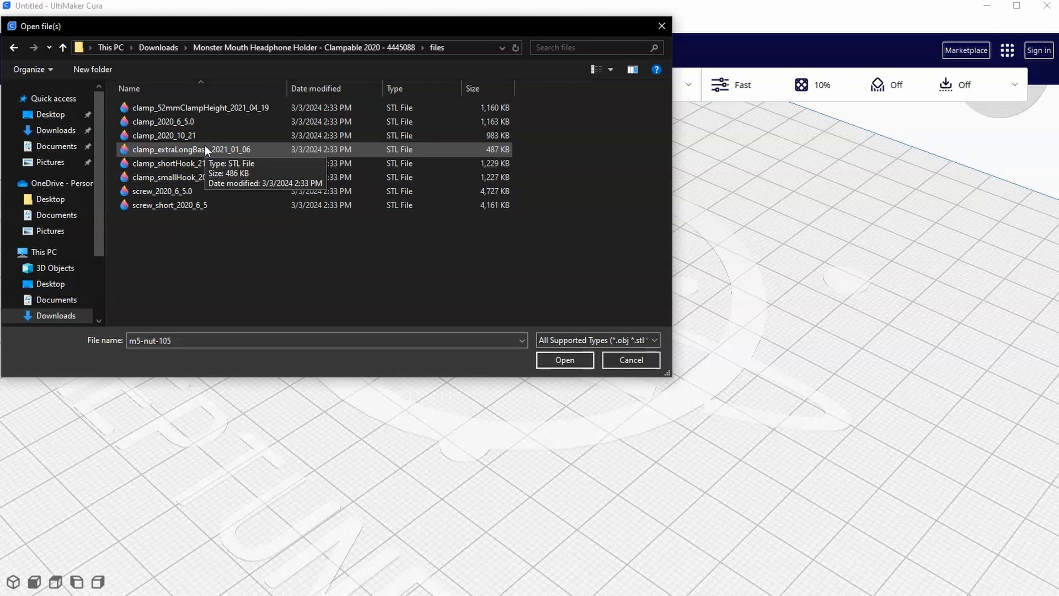
{"action": "left_click", "coordinate": [185, 191]}
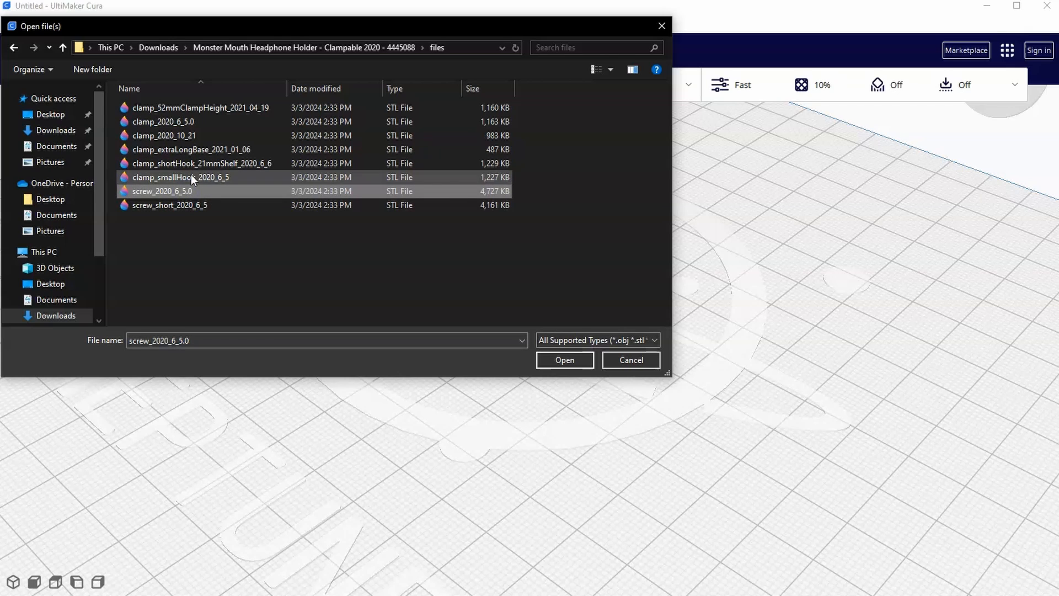
{"action": "left_click", "coordinate": [204, 124], "text": "ctrl"}
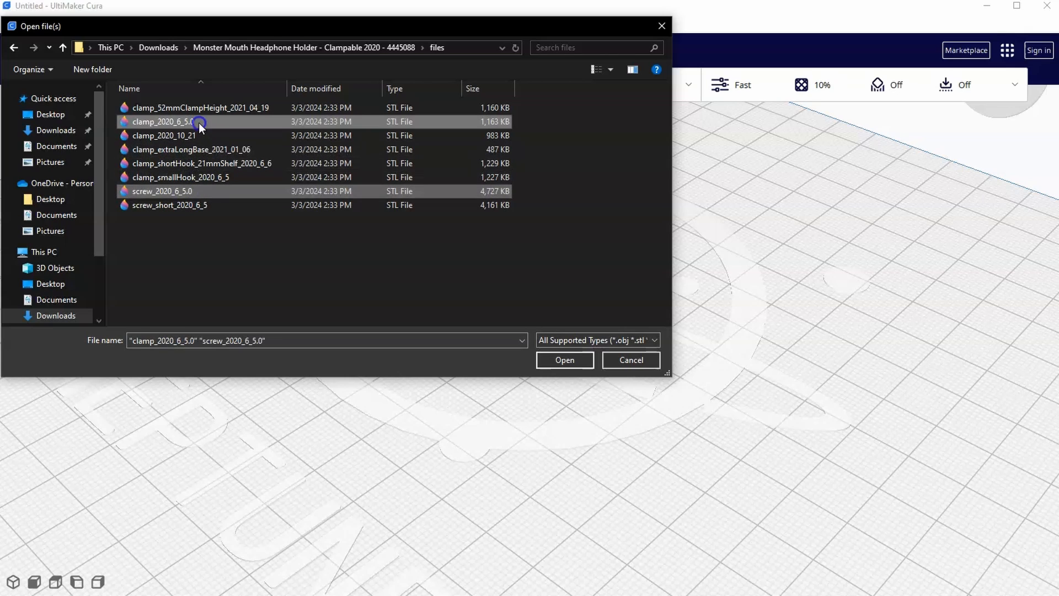
{"action": "left_click", "coordinate": [564, 360]}
Try rotating the clamp so its threaded hole faces up, view the resulting overhangs, and undo the rotation.
{"action": "right_click_drag", "start_coordinate": [365, 345], "coordinate": [421, 355]}
{"action": "scroll", "coordinate": [435, 310], "scroll_direction": "down", "scroll_amount": 4}
{"action": "mouse_move", "coordinate": [435, 310]}
{"action": "right_mouse_down"}
{"action": "mouse_move", "coordinate": [534, 268]}
{"action": "mouse_move", "coordinate": [433, 282]}
{"action": "mouse_move", "coordinate": [610, 381]}
{"action": "mouse_move", "coordinate": [503, 380]}
{"action": "mouse_move", "coordinate": [458, 356]}
{"action": "mouse_move", "coordinate": [635, 311]}
{"action": "mouse_move", "coordinate": [618, 298]}
{"action": "mouse_move", "coordinate": [631, 287]}
{"action": "mouse_move", "coordinate": [527, 225]}
{"action": "mouse_move", "coordinate": [533, 286]}
{"action": "mouse_move", "coordinate": [551, 290]}
{"action": "mouse_move", "coordinate": [548, 262]}
{"action": "mouse_move", "coordinate": [574, 244]}
{"action": "mouse_move", "coordinate": [612, 248]}
{"action": "mouse_move", "coordinate": [566, 280]}
{"action": "mouse_move", "coordinate": [541, 404]}
{"action": "right_mouse_up"}
{"action": "scroll", "coordinate": [617, 297], "scroll_direction": "up", "scroll_amount": 5}
{"action": "left_click", "coordinate": [488, 436]}
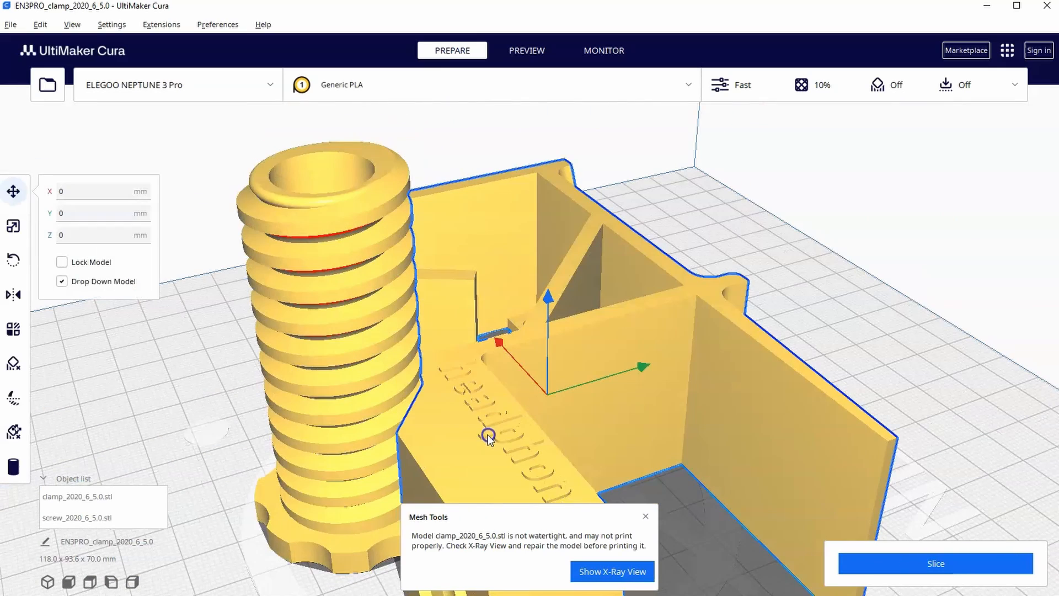
{"action": "left_click", "coordinate": [12, 261]}
{"action": "left_click_drag", "start_coordinate": [656, 286], "coordinate": [452, 445]}
{"action": "right_click_drag", "start_coordinate": [453, 445], "coordinate": [722, 225]}
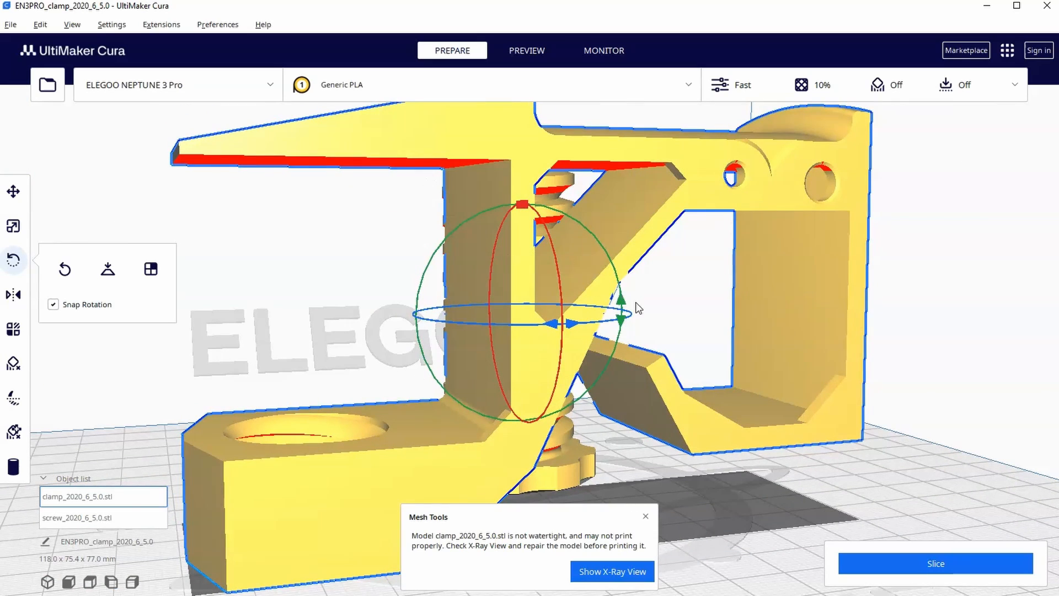
{"action": "key", "text": "ctrl+z"}
Inspect the thread overhangs on the clamp and screw from below, dismiss the Model Errors message, and slice both models.
{"action": "right_click_drag", "start_coordinate": [309, 217], "coordinate": [664, 488]}
{"action": "right_click_drag", "start_coordinate": [670, 380], "coordinate": [677, 433]}
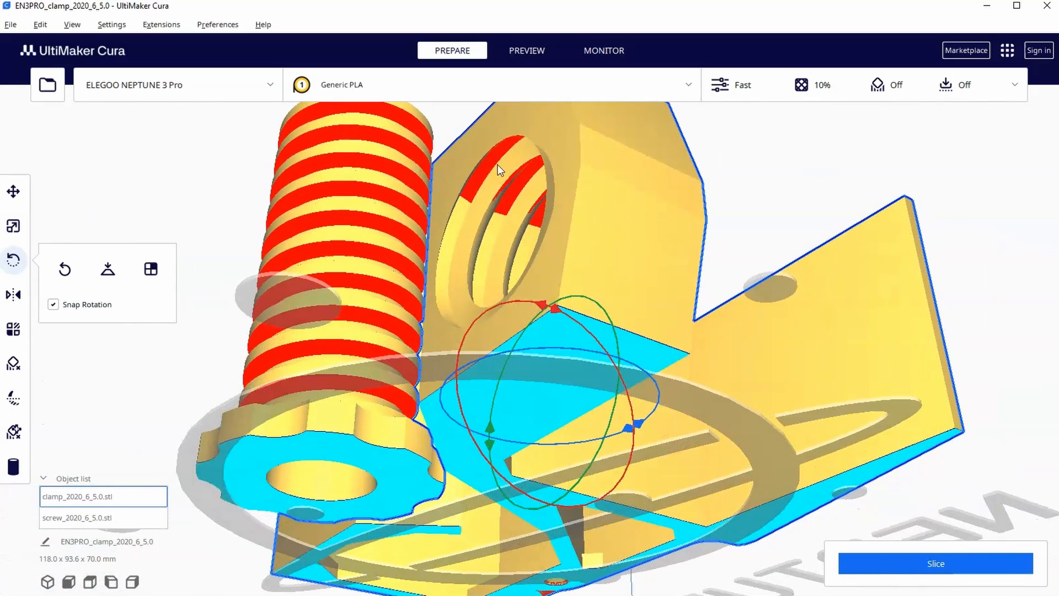
{"action": "right_click_drag", "start_coordinate": [508, 171], "coordinate": [532, 204]}
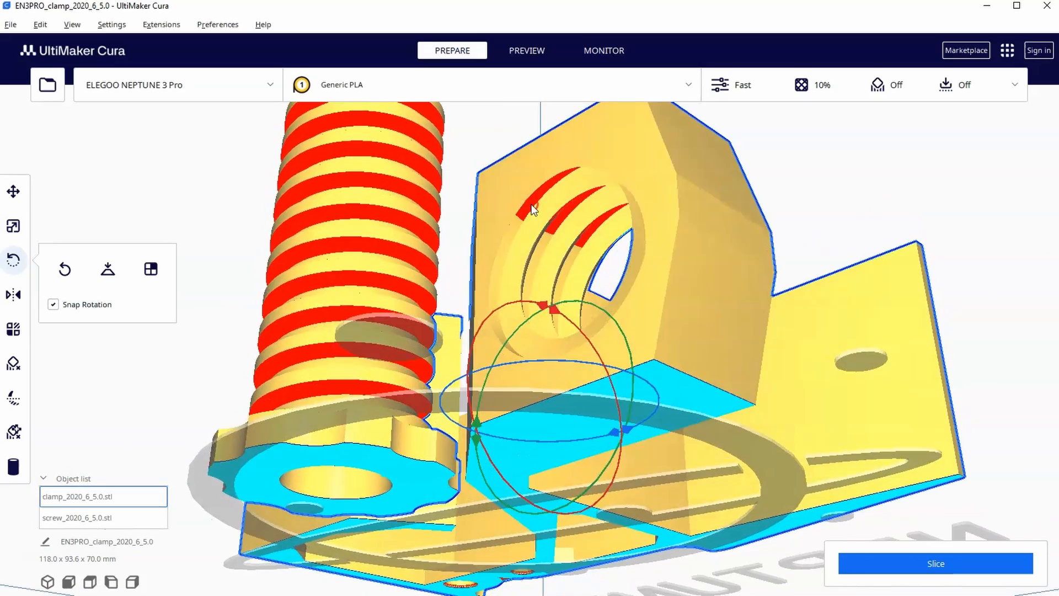
{"action": "mouse_move", "coordinate": [572, 250]}
{"action": "right_mouse_down"}
{"action": "mouse_move", "coordinate": [568, 223]}
{"action": "mouse_move", "coordinate": [578, 242]}
{"action": "mouse_move", "coordinate": [576, 230]}
{"action": "mouse_move", "coordinate": [550, 236]}
{"action": "mouse_move", "coordinate": [574, 255]}
{"action": "mouse_move", "coordinate": [568, 236]}
{"action": "right_mouse_up"}
{"action": "scroll", "coordinate": [558, 236], "scroll_direction": "up", "scroll_amount": 5}
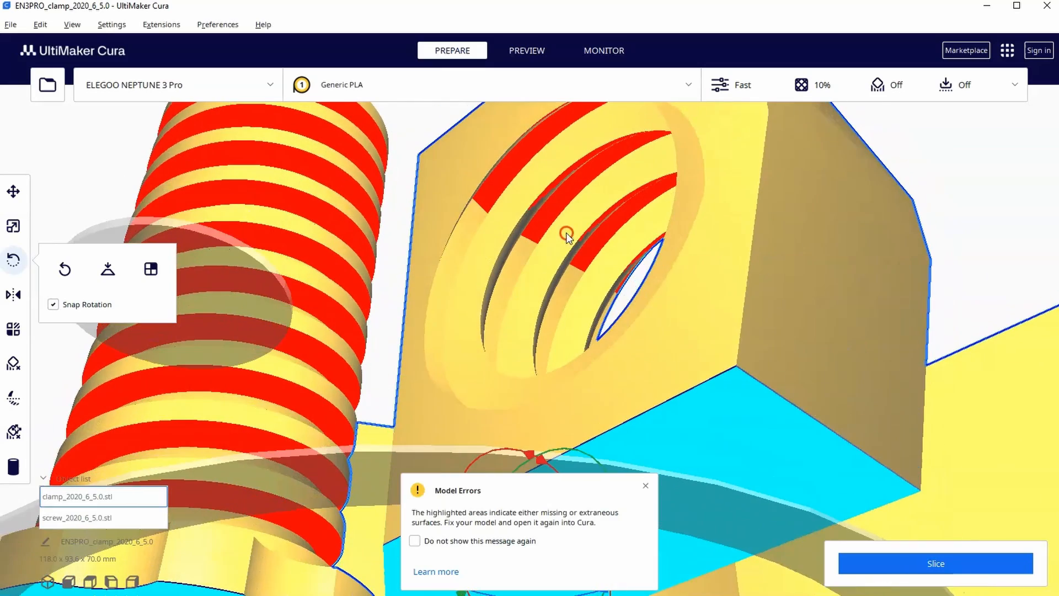
{"action": "left_click", "coordinate": [646, 489]}
{"action": "left_click", "coordinate": [933, 566]}
{"action": "right_click_drag", "start_coordinate": [430, 130], "coordinate": [384, 216]}
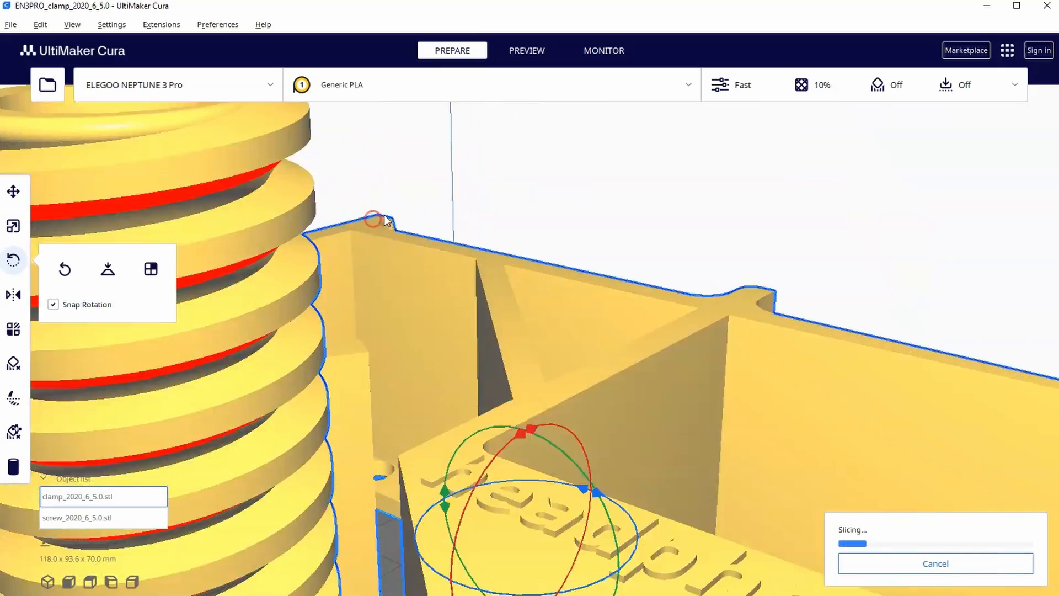
{"action": "scroll", "coordinate": [386, 218], "scroll_direction": "down", "scroll_amount": 5}
{"action": "right_click_drag", "start_coordinate": [671, 397], "coordinate": [589, 116]}
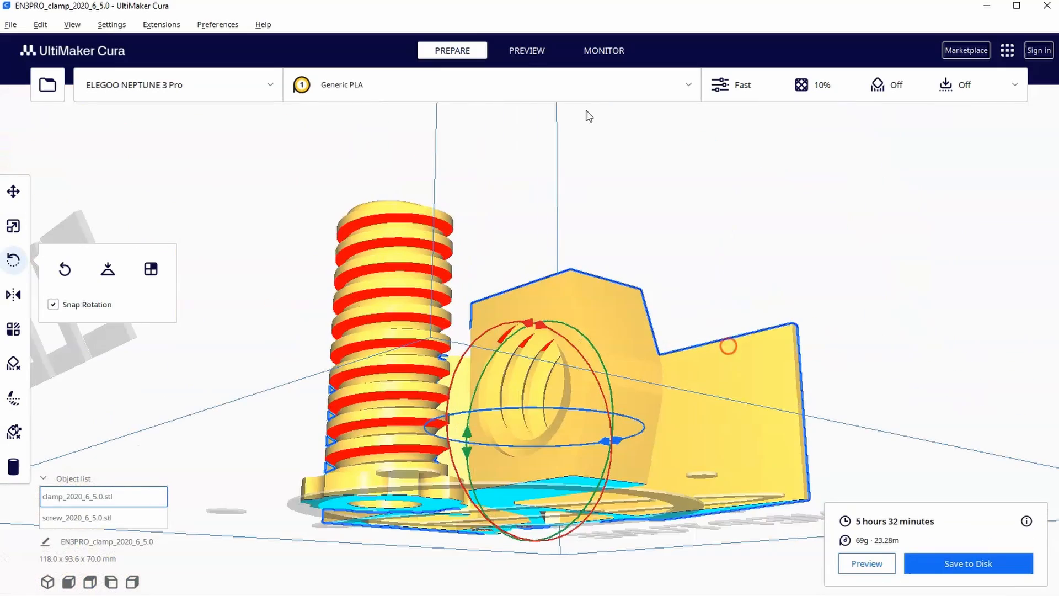
Preview the sliced clamp and screw, lowering the visible layers to layer 159 to examine the threaded hole.
{"action": "left_click", "coordinate": [520, 51]}
{"action": "right_click_drag", "start_coordinate": [633, 284], "coordinate": [680, 257]}
{"action": "left_click_drag", "start_coordinate": [1047, 163], "coordinate": [1048, 296]}
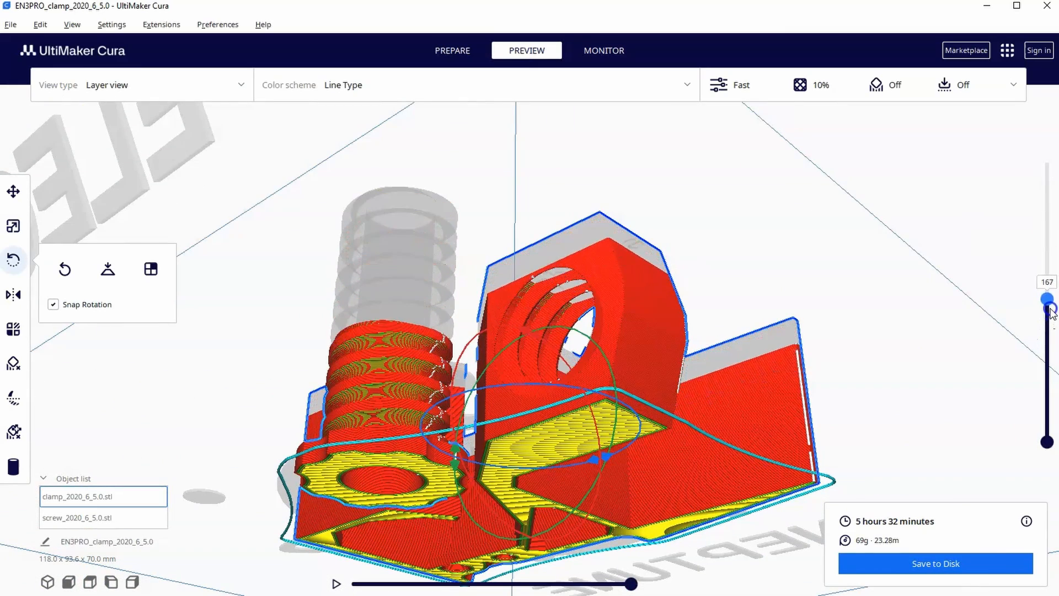
{"action": "right_click_drag", "start_coordinate": [625, 393], "coordinate": [615, 296]}
{"action": "scroll", "coordinate": [600, 290], "scroll_direction": "up", "scroll_amount": 5}
{"action": "right_click_drag", "start_coordinate": [688, 312], "coordinate": [683, 306]}
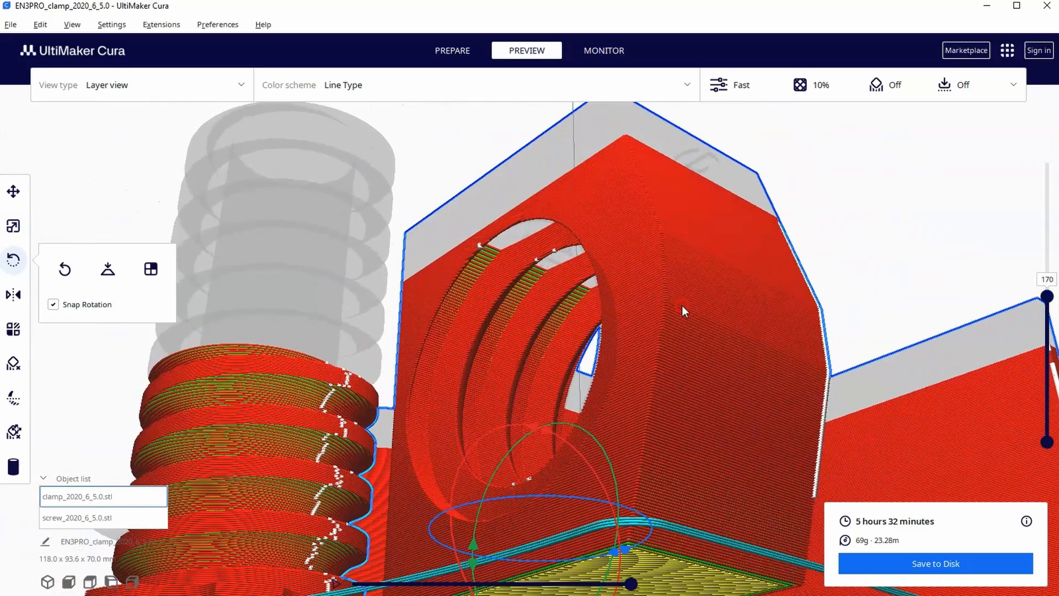
{"action": "mouse_move", "coordinate": [1045, 301]}
{"action": "left_mouse_down"}
{"action": "mouse_move", "coordinate": [1046, 272]}
{"action": "mouse_move", "coordinate": [1046, 304]}
{"action": "left_mouse_up"}
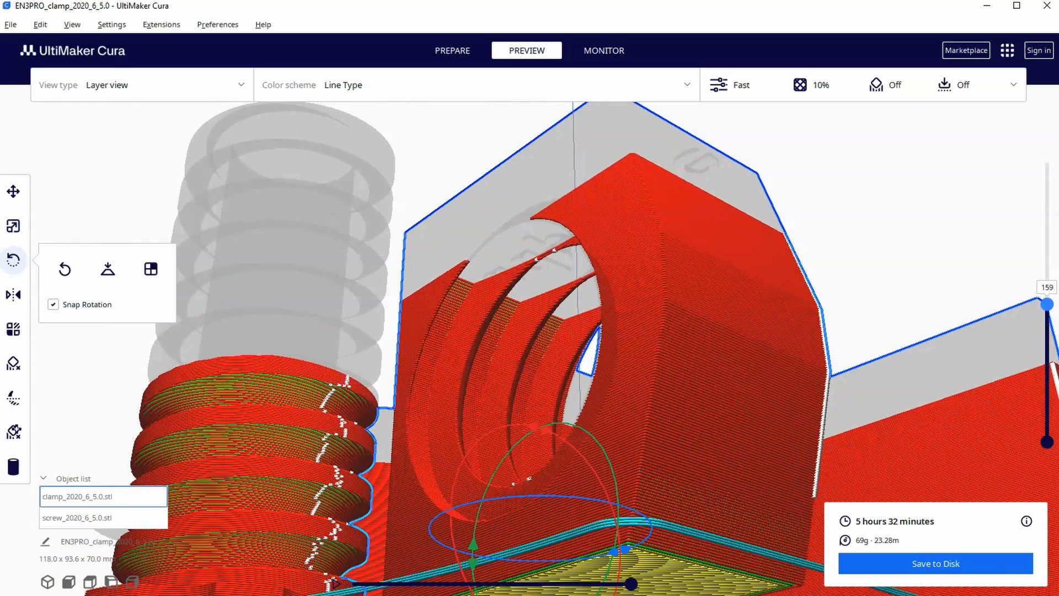
Raise the layer preview back to the top layer and view the complete clamp and screw.
{"action": "right_click_drag", "start_coordinate": [772, 348], "coordinate": [660, 379]}
{"action": "left_click", "coordinate": [1051, 236]}
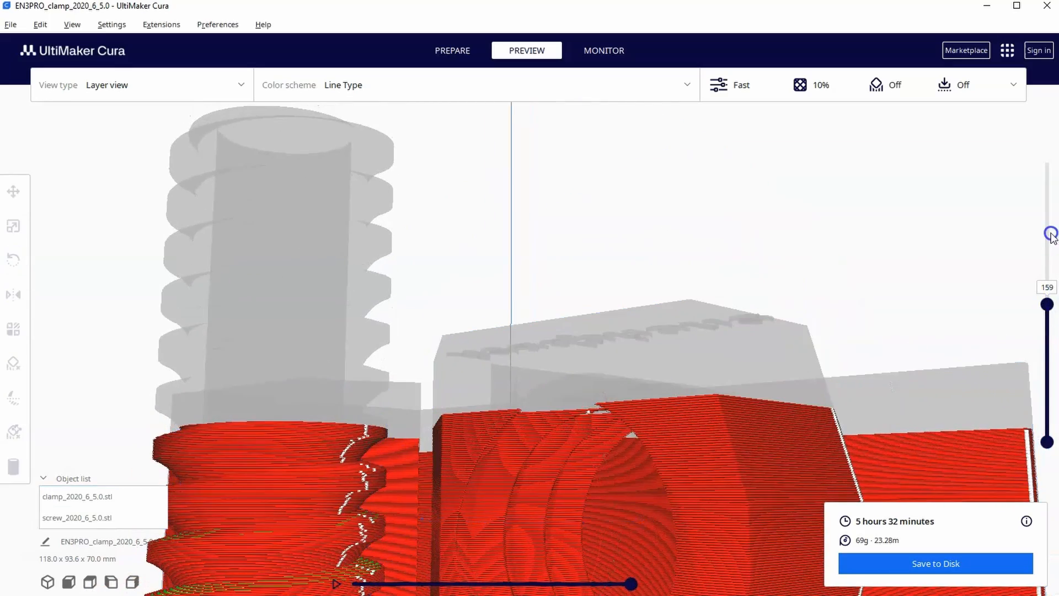
{"action": "left_click_drag", "start_coordinate": [1047, 304], "coordinate": [1047, 162]}
{"action": "right_click_drag", "start_coordinate": [932, 197], "coordinate": [712, 309]}
{"action": "scroll", "coordinate": [657, 338], "scroll_direction": "down", "scroll_amount": 4}
{"action": "right_click_drag", "start_coordinate": [652, 334], "coordinate": [652, 359]}
{"action": "right_click_drag", "start_coordinate": [579, 346], "coordinate": [532, 385]}
Rotate the screw onto its side so its threads lie horizontally.
{"action": "left_click", "coordinate": [386, 377]}
{"action": "right_click_drag", "start_coordinate": [385, 376], "coordinate": [450, 276]}
{"action": "left_click_drag", "start_coordinate": [349, 369], "coordinate": [529, 506]}
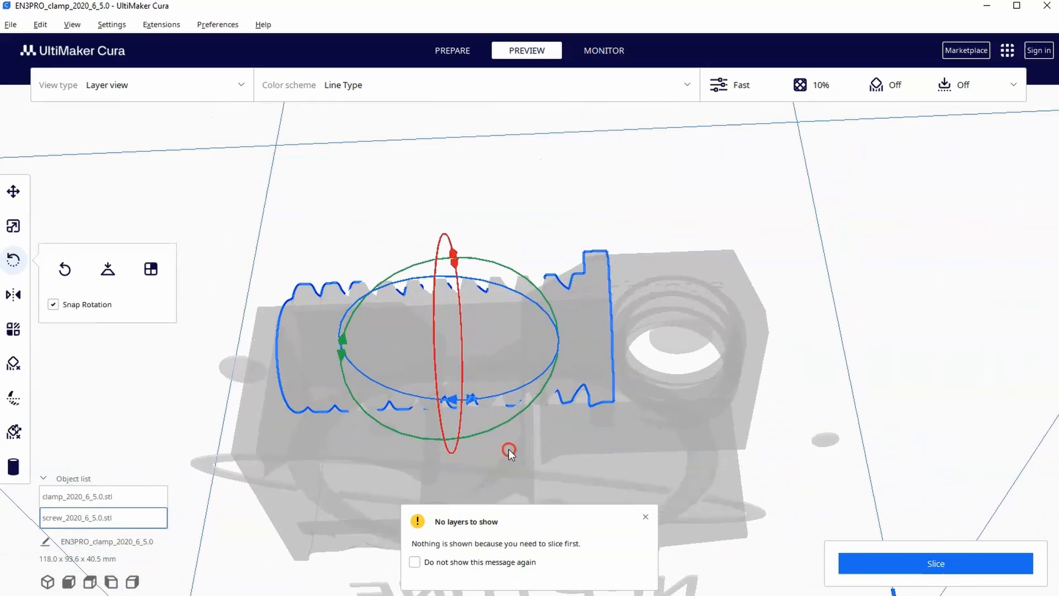
Move the clamp away from the sideways screw along the Y axis to 29.712 mm and inspect the overhangs from below.
{"action": "right_click_drag", "start_coordinate": [599, 170], "coordinate": [534, 329]}
{"action": "left_click", "coordinate": [536, 305]}
{"action": "key", "text": "t"}
{"action": "left_click_drag", "start_coordinate": [571, 298], "coordinate": [642, 236]}
{"action": "right_click_drag", "start_coordinate": [642, 236], "coordinate": [690, 201]}
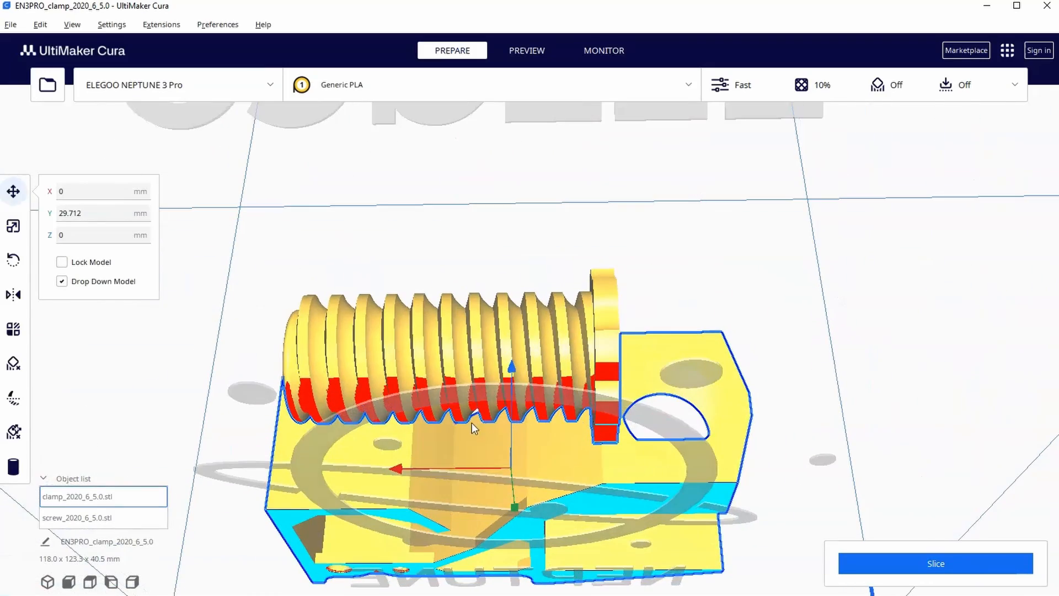
{"action": "right_click_drag", "start_coordinate": [474, 429], "coordinate": [529, 422]}
{"action": "right_click_drag", "start_coordinate": [542, 363], "coordinate": [565, 376]}
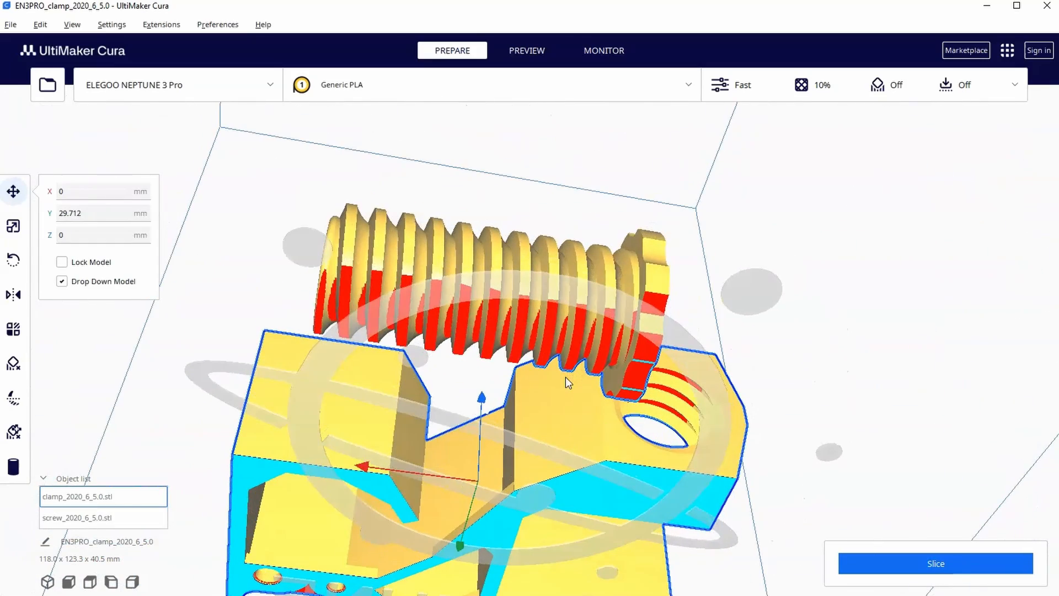
Restore the screw's upright orientation and the clamp's original position, and slice both models again.
{"action": "left_click", "coordinate": [615, 166]}
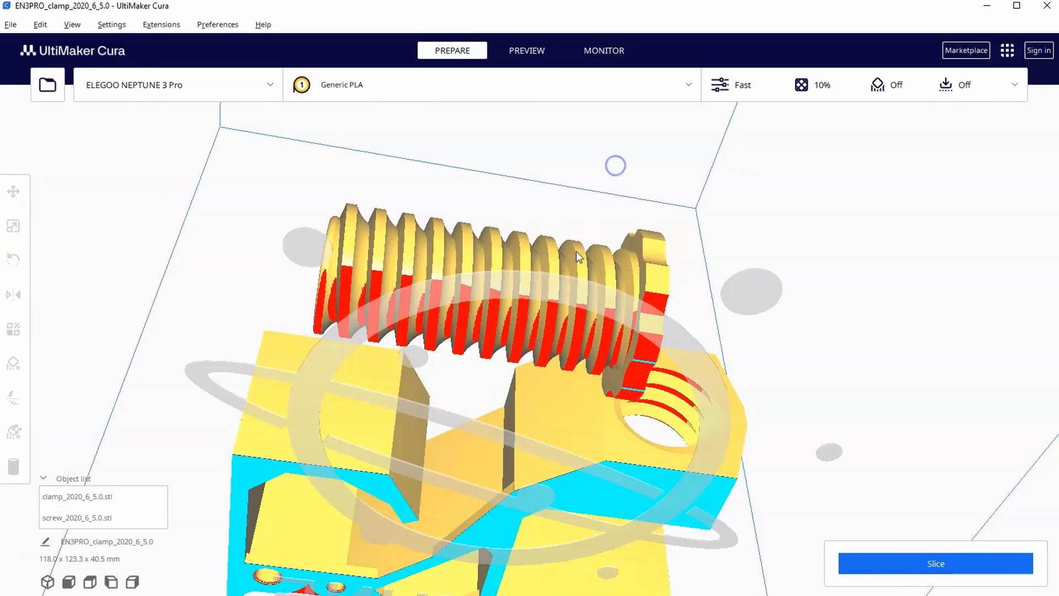
{"action": "left_click", "coordinate": [573, 255]}
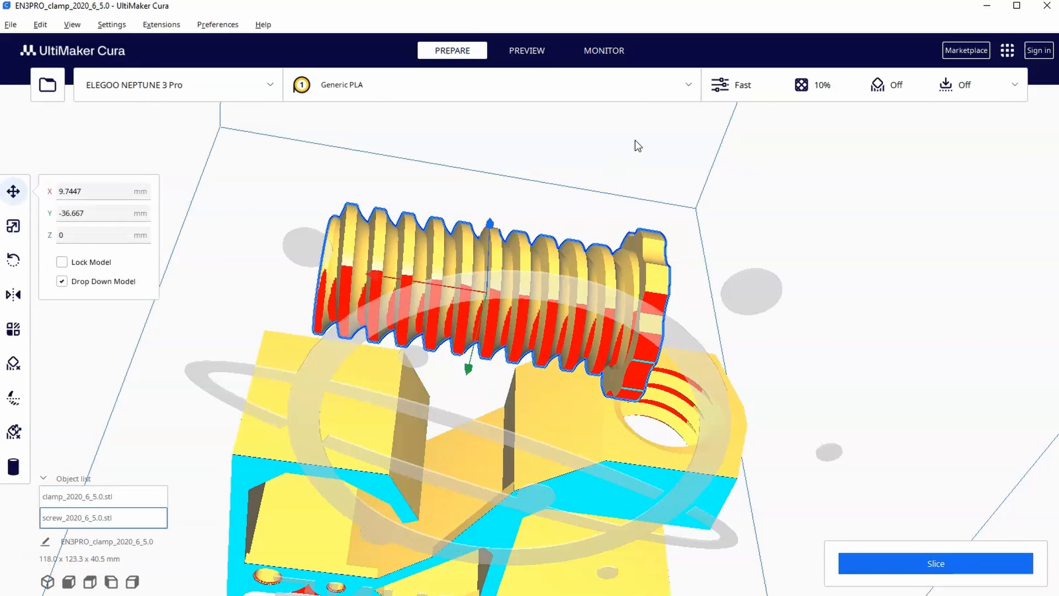
{"action": "right_click_drag", "start_coordinate": [595, 161], "coordinate": [493, 245]}
{"action": "right_click_drag", "start_coordinate": [855, 500], "coordinate": [841, 444]}
{"action": "left_click", "coordinate": [923, 567]}
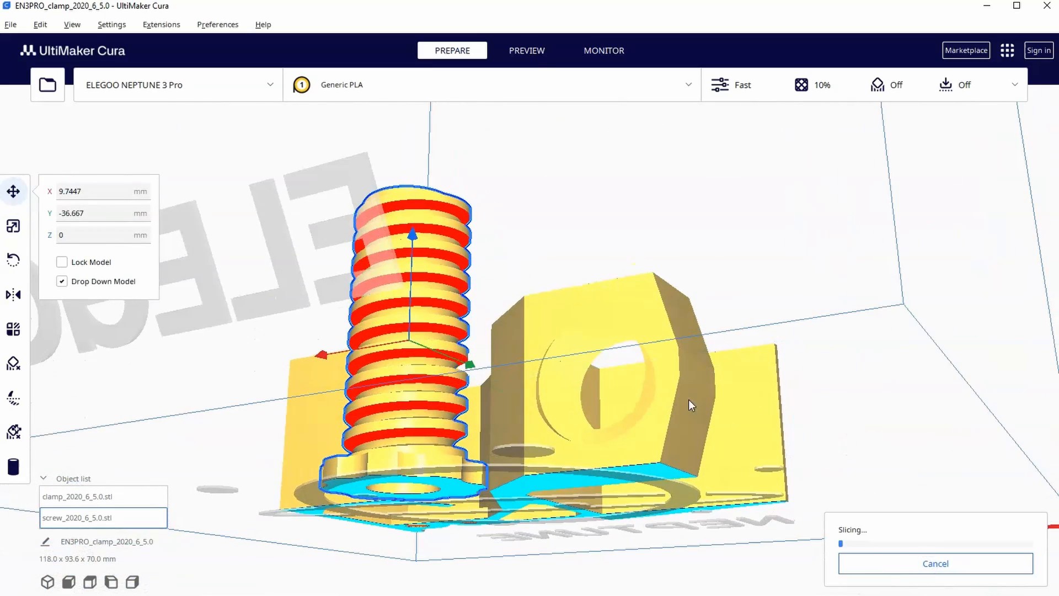
Preview the upright screw and clamp at layer 93, inspect the threads up close, and raise the preview to layer 350.
{"action": "left_click", "coordinate": [538, 53]}
{"action": "right_click_drag", "start_coordinate": [650, 214], "coordinate": [631, 170]}
{"action": "right_click_drag", "start_coordinate": [982, 223], "coordinate": [963, 287]}
{"action": "left_click_drag", "start_coordinate": [1047, 163], "coordinate": [1037, 364]}
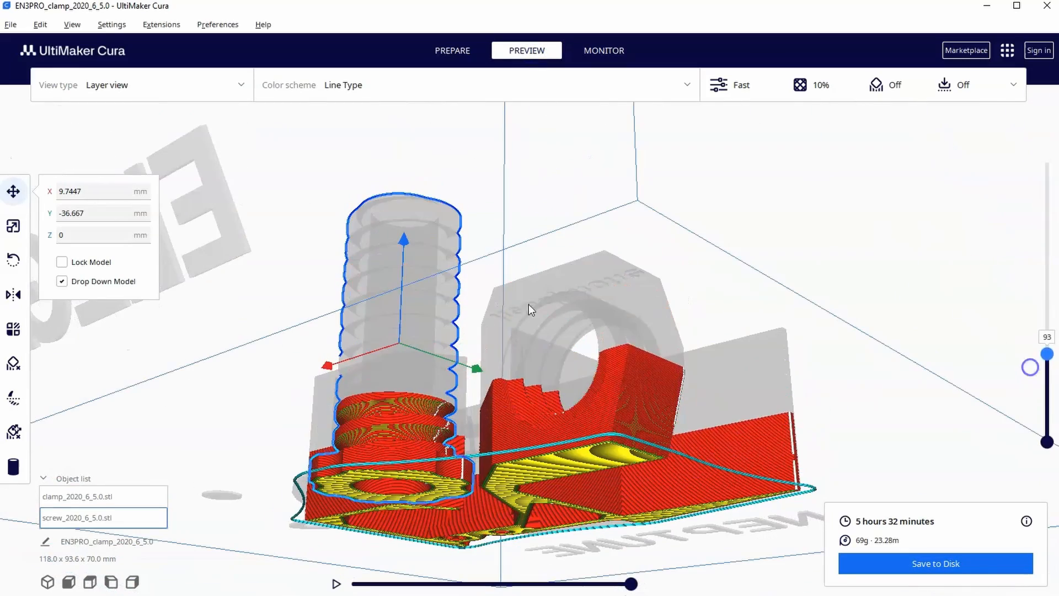
{"action": "right_click_drag", "start_coordinate": [529, 304], "coordinate": [559, 335]}
{"action": "scroll", "coordinate": [441, 383], "scroll_direction": "down", "scroll_amount": 2}
{"action": "scroll", "coordinate": [445, 386], "scroll_direction": "up", "scroll_amount": 2}
{"action": "right_click_drag", "start_coordinate": [445, 385], "coordinate": [473, 333]}
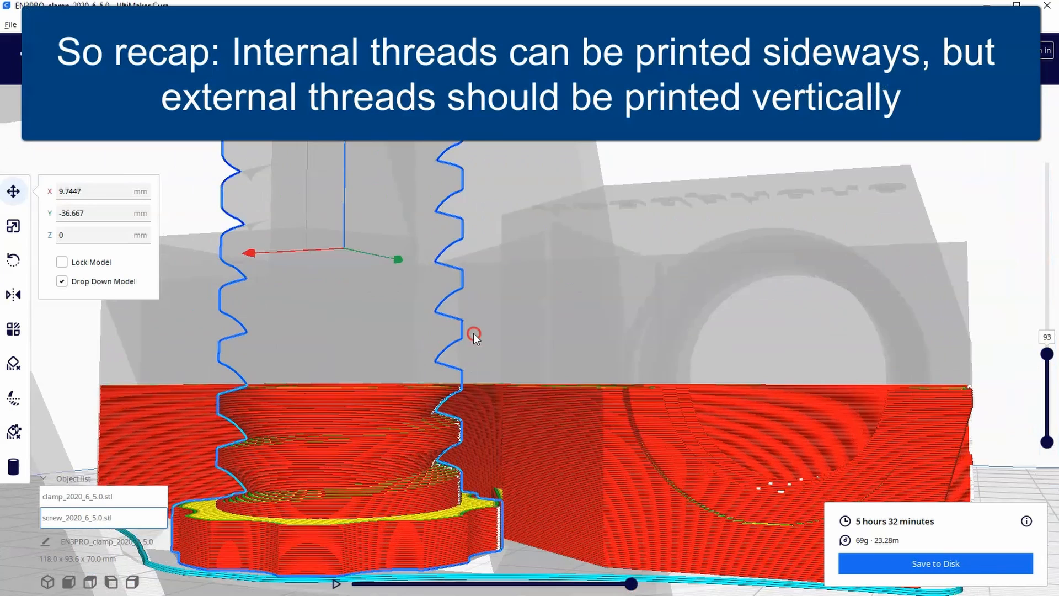
{"action": "left_click_drag", "start_coordinate": [1046, 354], "coordinate": [1047, 242]}
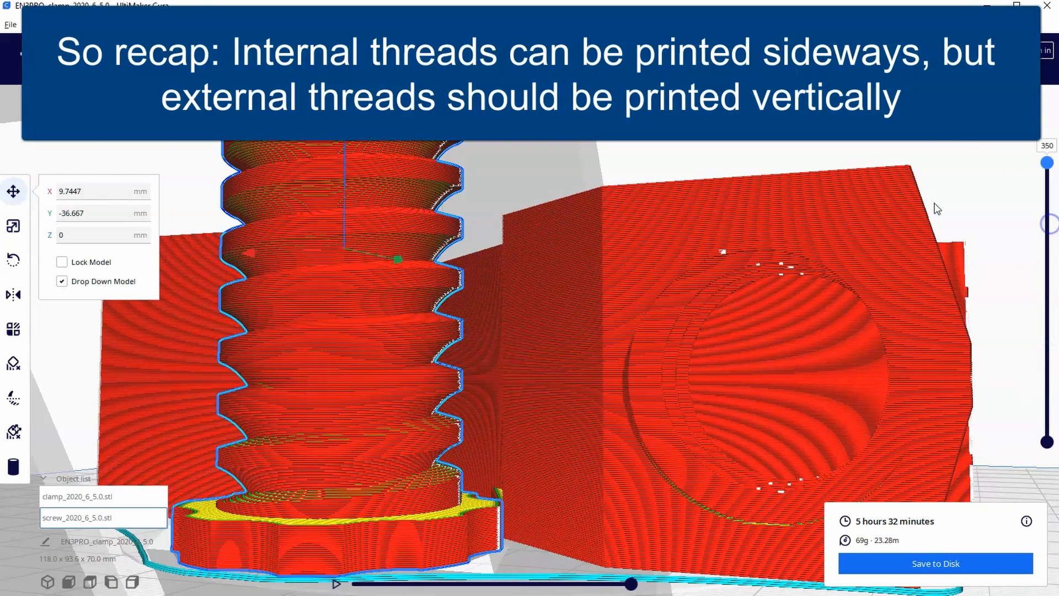